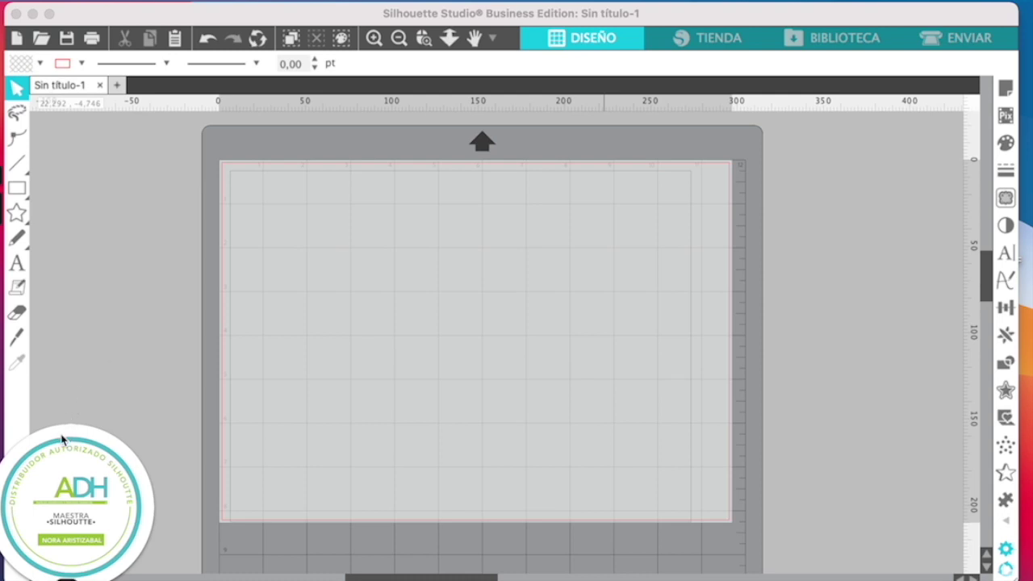
Step: Draw a rectangle about 11.2 cm wide and 10.2 cm high in the empty workspace beside the cutting mat
mouse_move(94, 424)
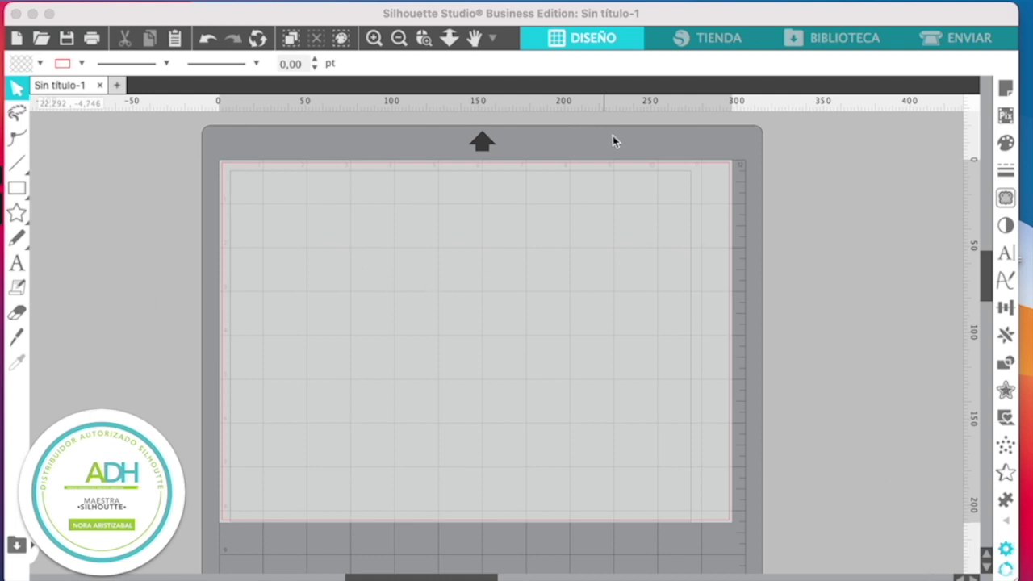
click(400, 38)
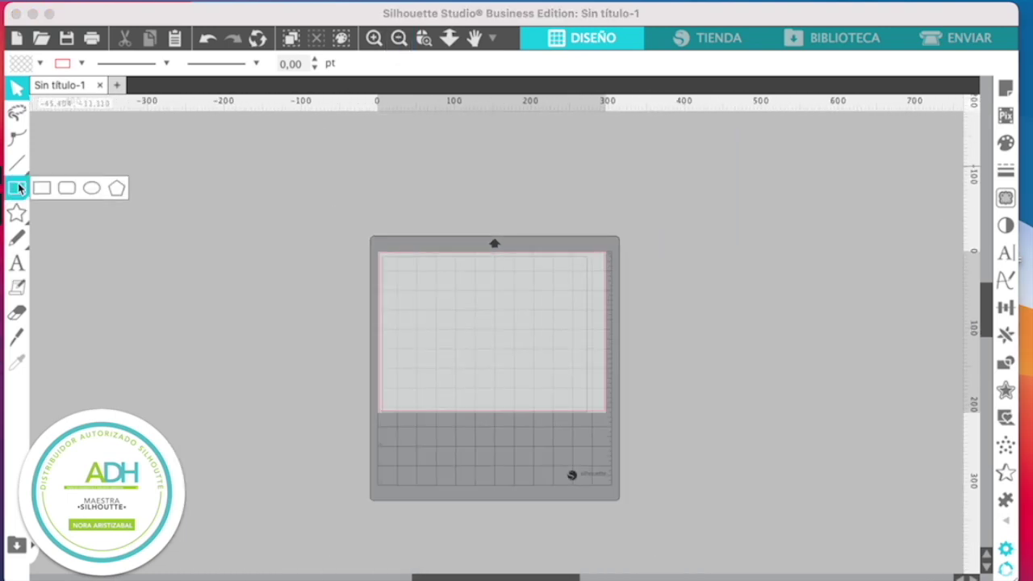
click(42, 188)
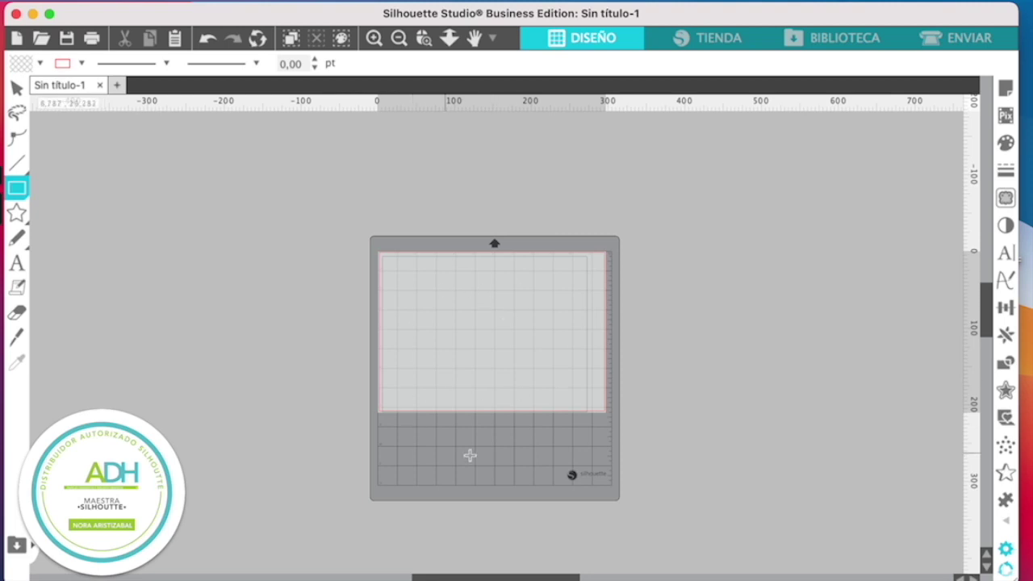
drag(241, 216, 327, 295)
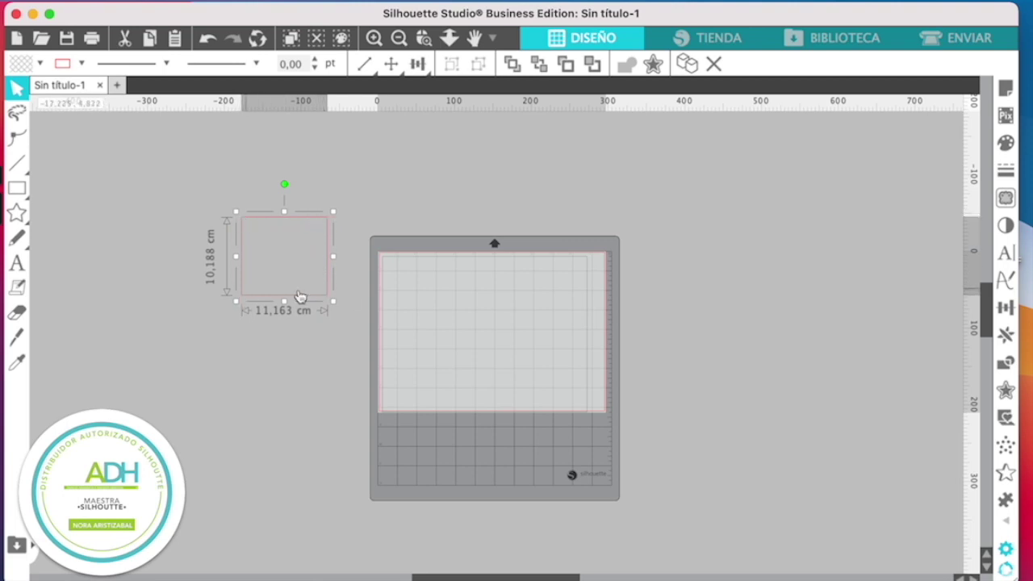
Step: Switch the interface to the dark theme and shift the rectangle slightly farther from the cutting mat
click(1006, 571)
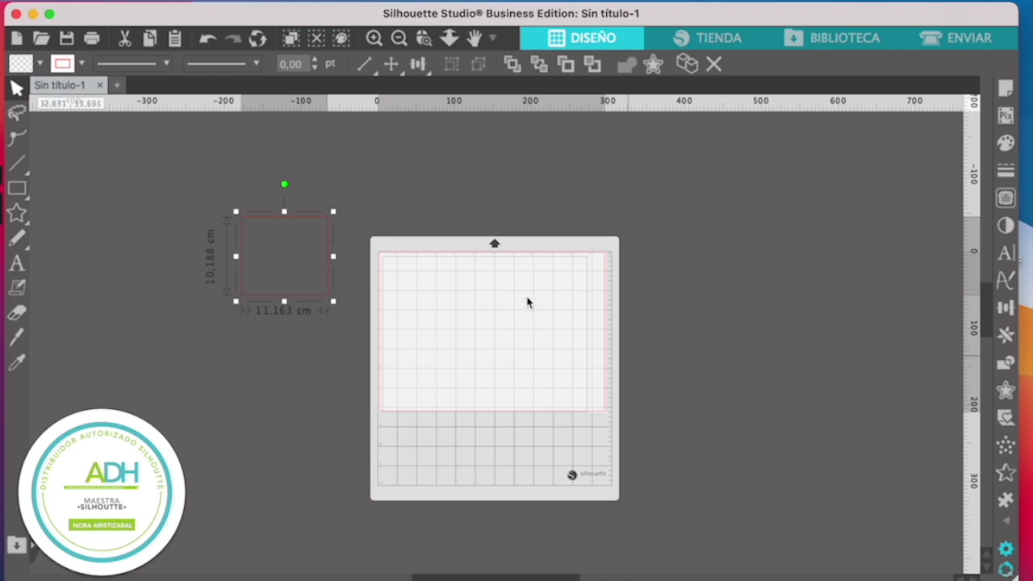
click(395, 181)
mouse_move(293, 224)
mouse_down()
mouse_move(269, 245)
mouse_move(237, 224)
mouse_move(280, 229)
mouse_up()
drag(198, 201, 301, 289)
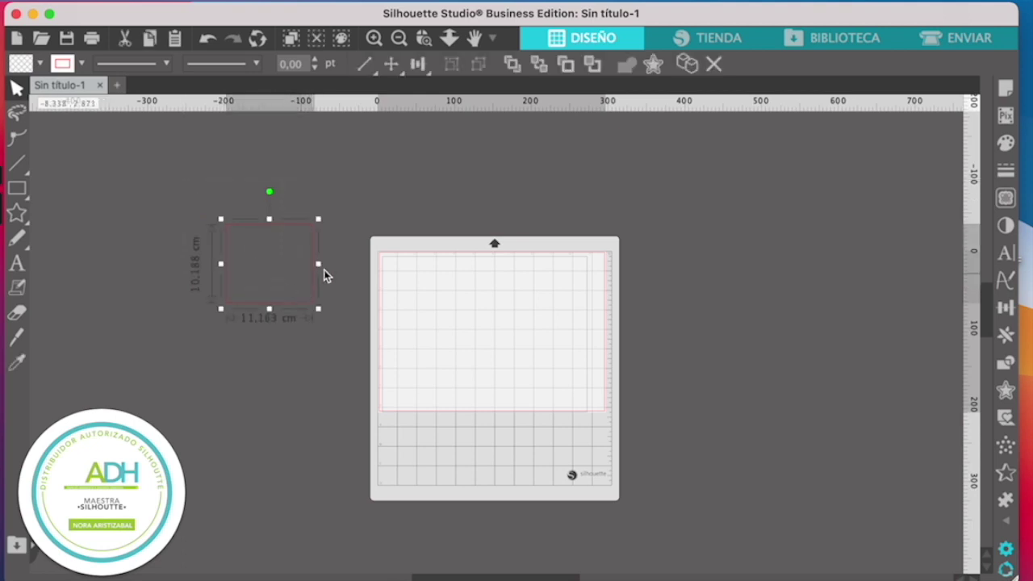
click(221, 199)
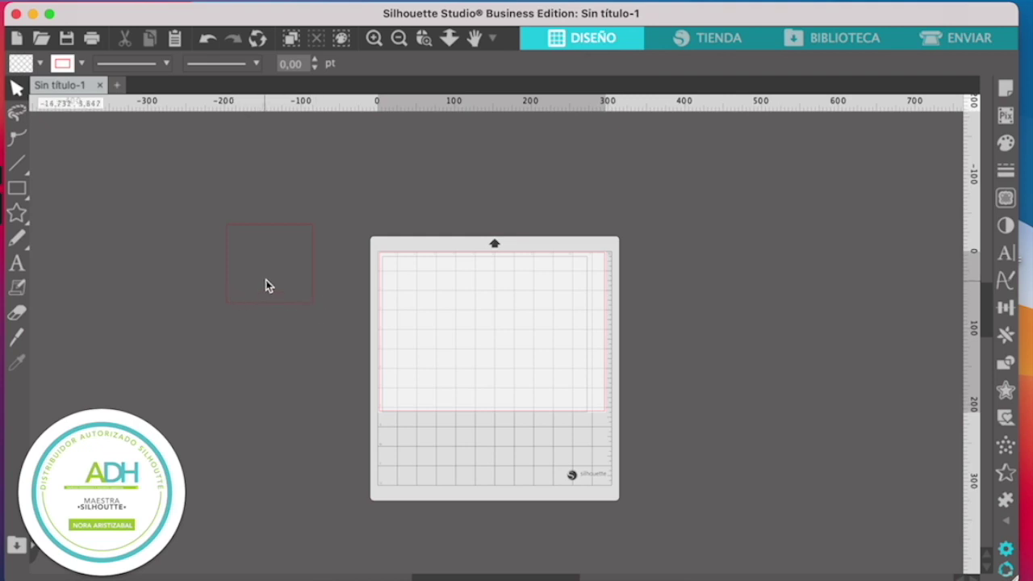
Step: Move the rectangle closer to the cutting mat and restore the light interface theme
drag(251, 231, 279, 228)
click(287, 292)
click(1012, 572)
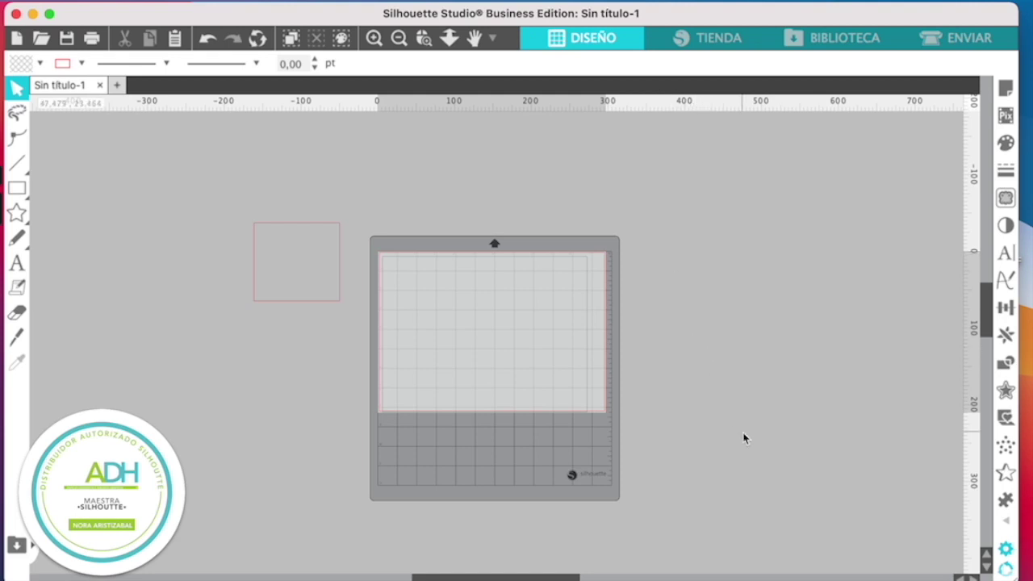
Step: Draw a second rectangle about 11.1 cm wide and 10.9 cm high, up and to the left of the first one
click(26, 192)
click(39, 188)
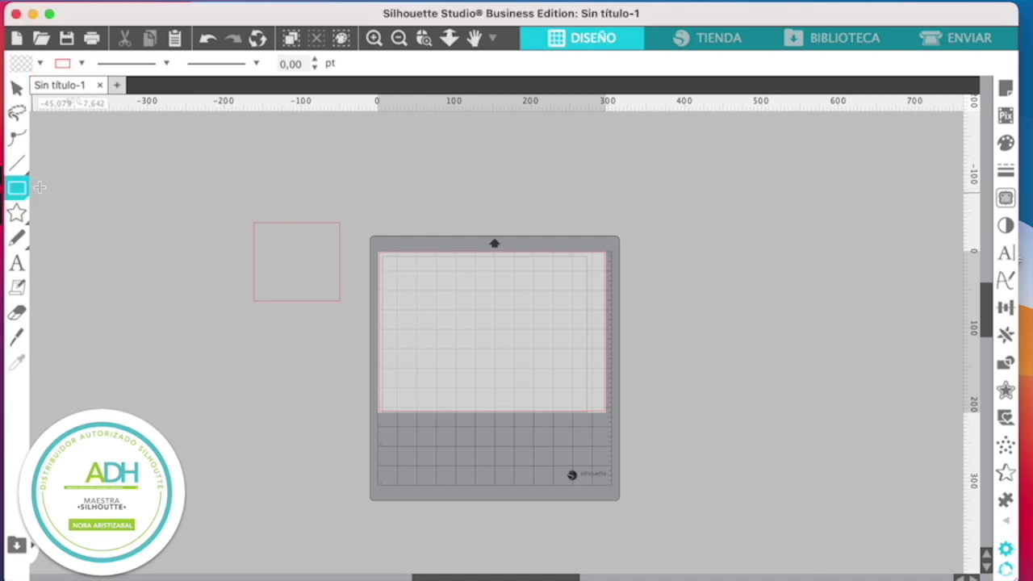
drag(136, 157, 222, 241)
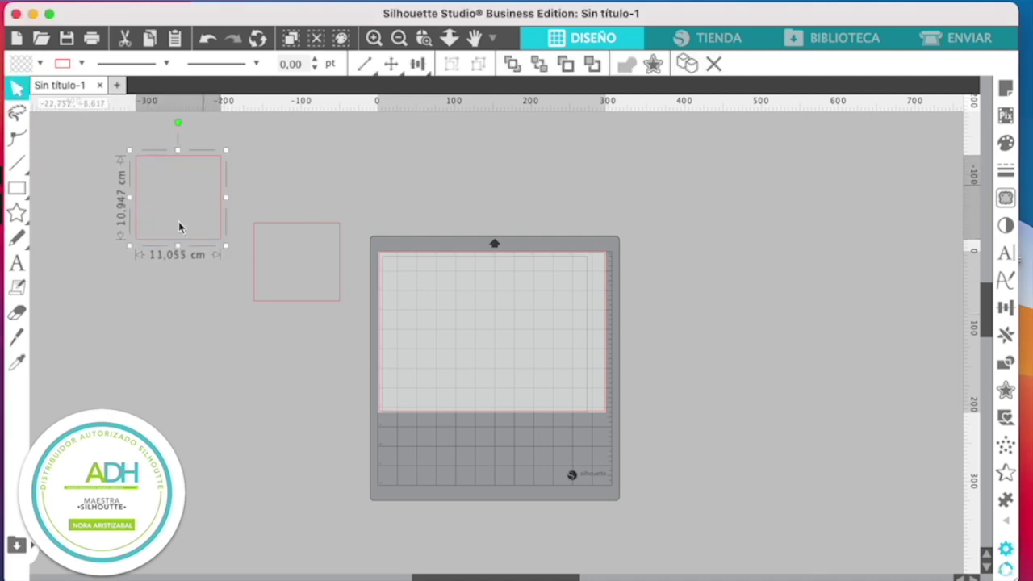
Step: Add the text "asasas" in the empty workspace below the two rectangles
click(16, 263)
click(250, 355)
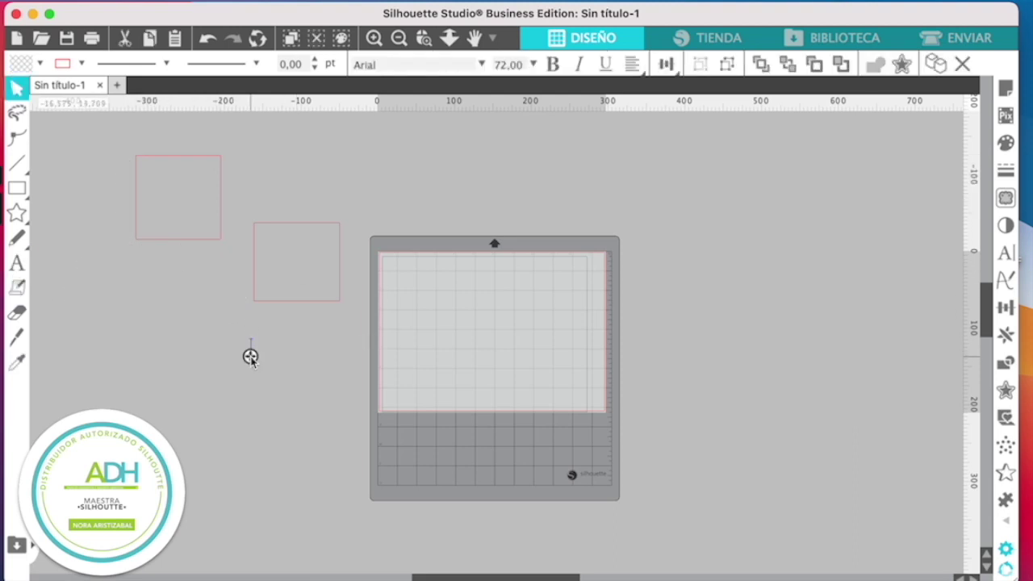
text(aaaaaa)
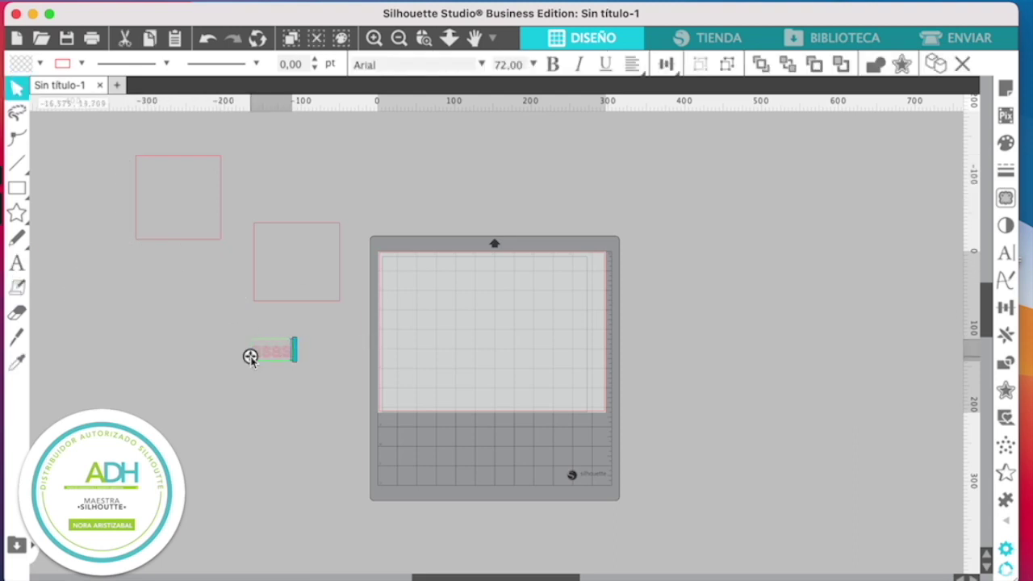
click(200, 326)
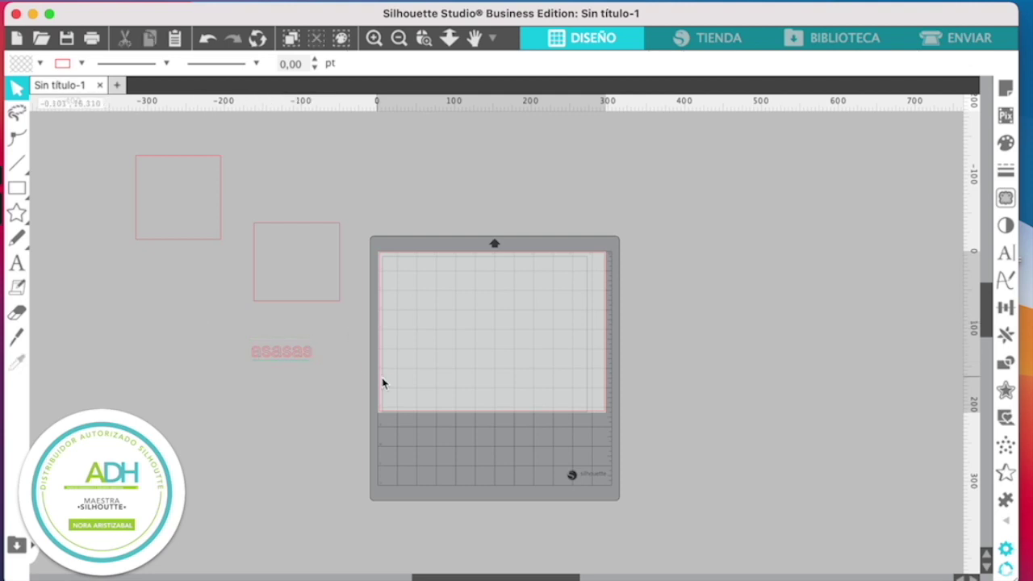
Step: Examine the general preferences, including the available measurement units and the language setting
click(1006, 549)
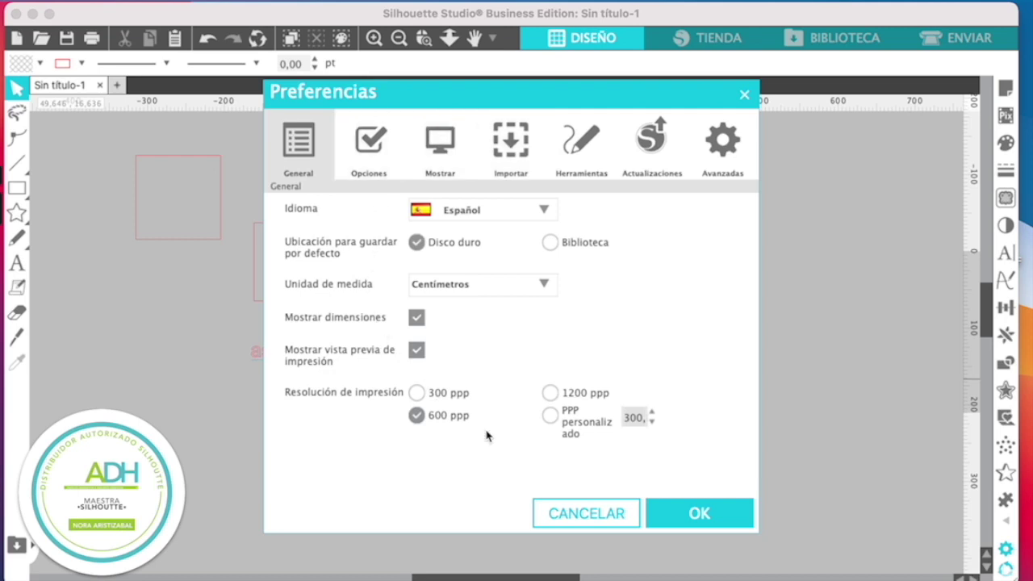
click(585, 514)
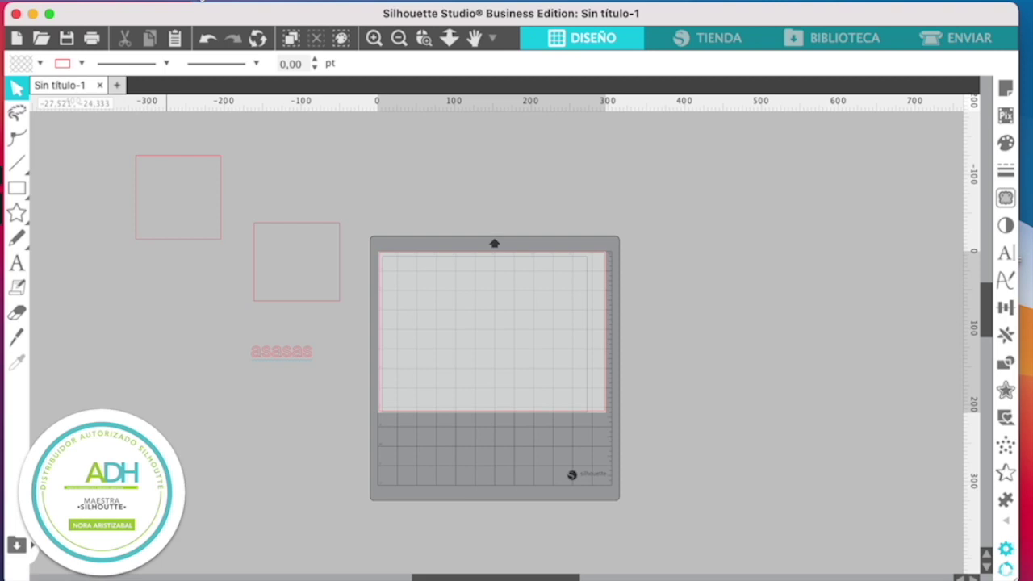
click(198, 2)
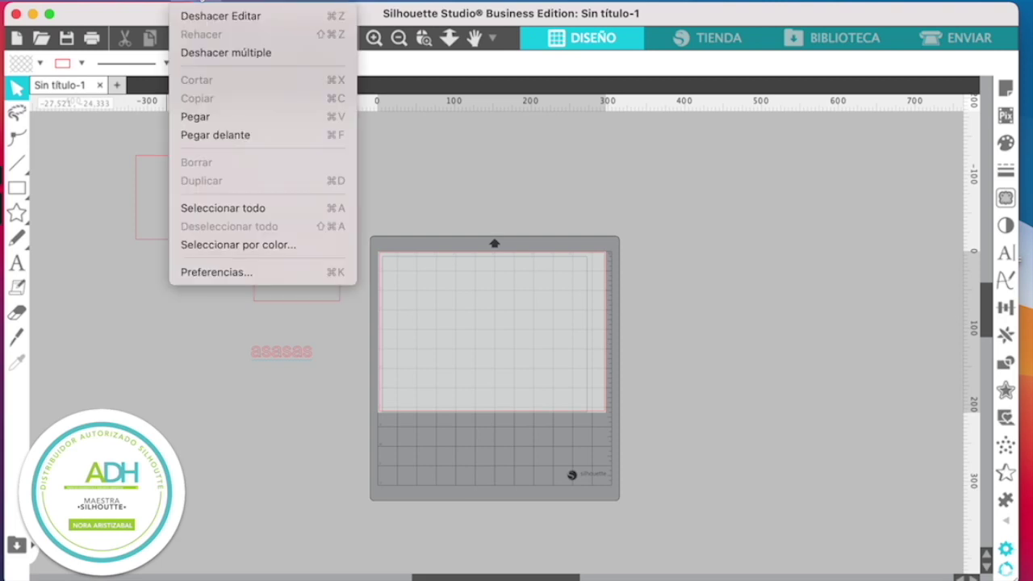
click(216, 272)
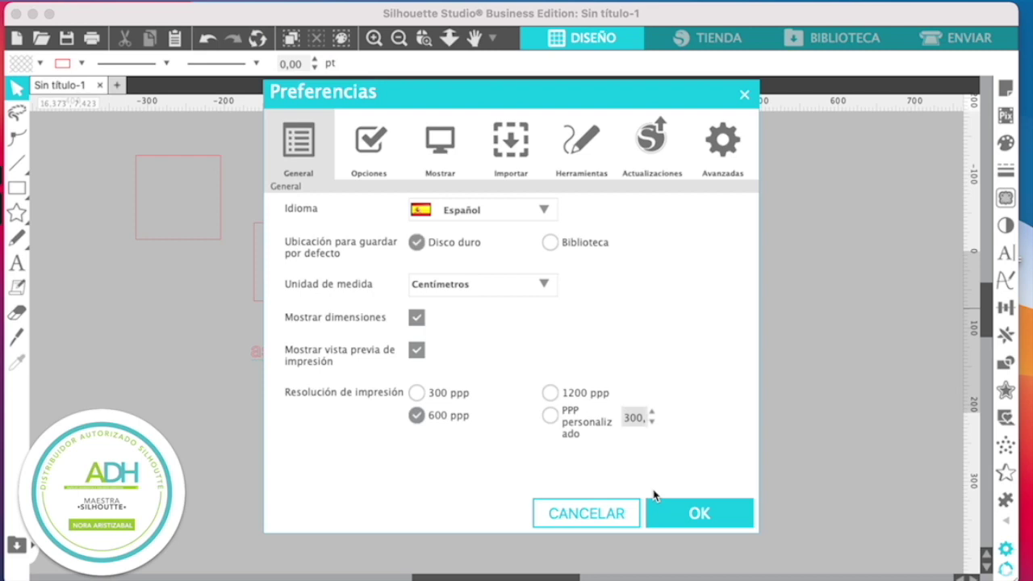
click(439, 287)
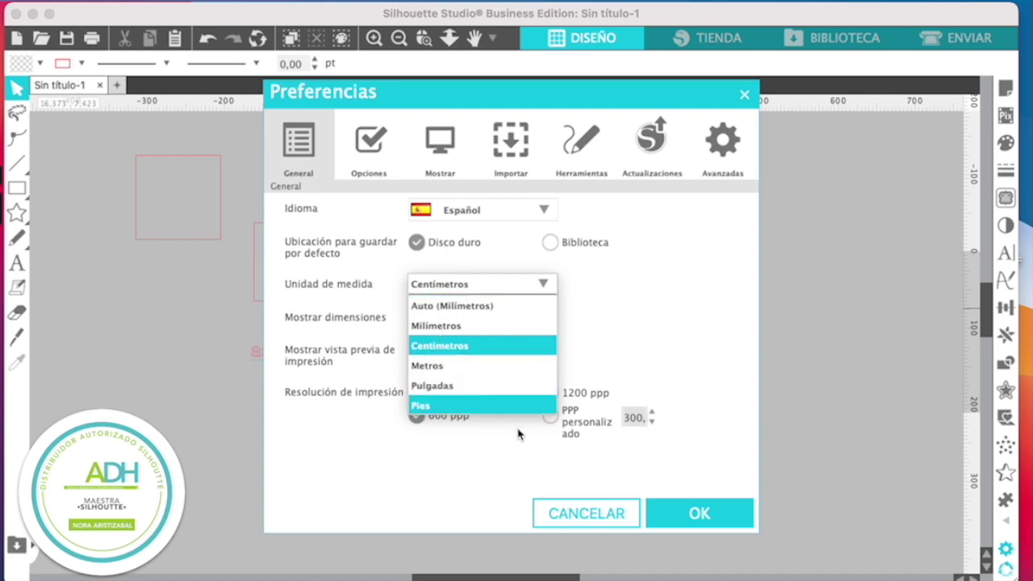
click(623, 442)
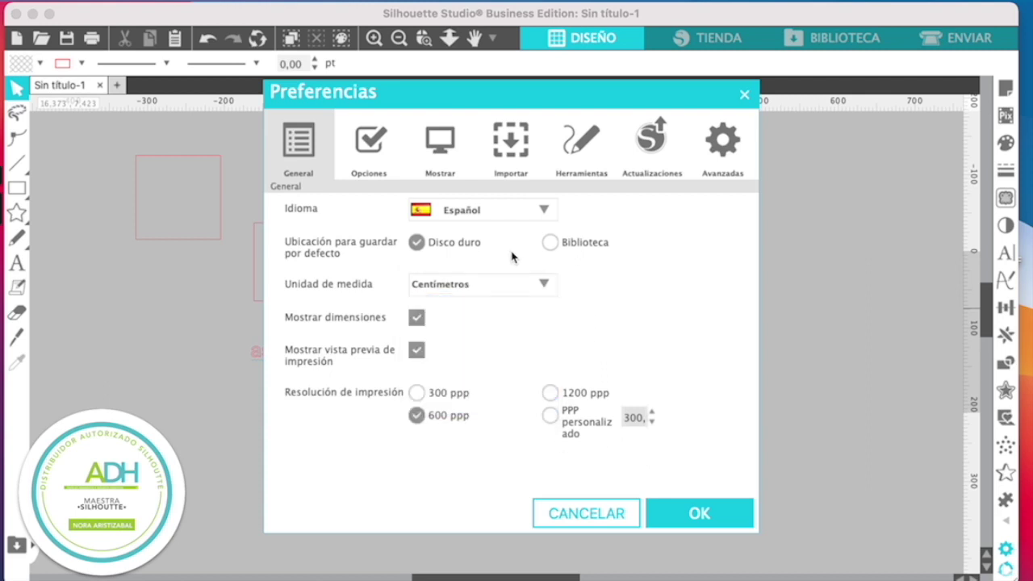
click(438, 209)
click(437, 209)
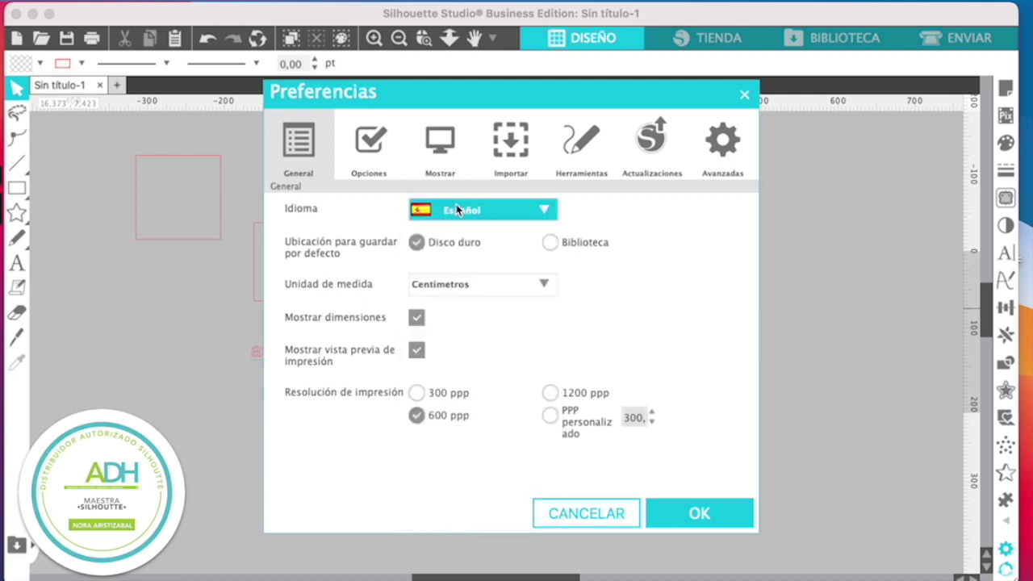
Step: Set the tool preference for after creating a shape to "Seguir dibujando formas" and apply it
click(581, 144)
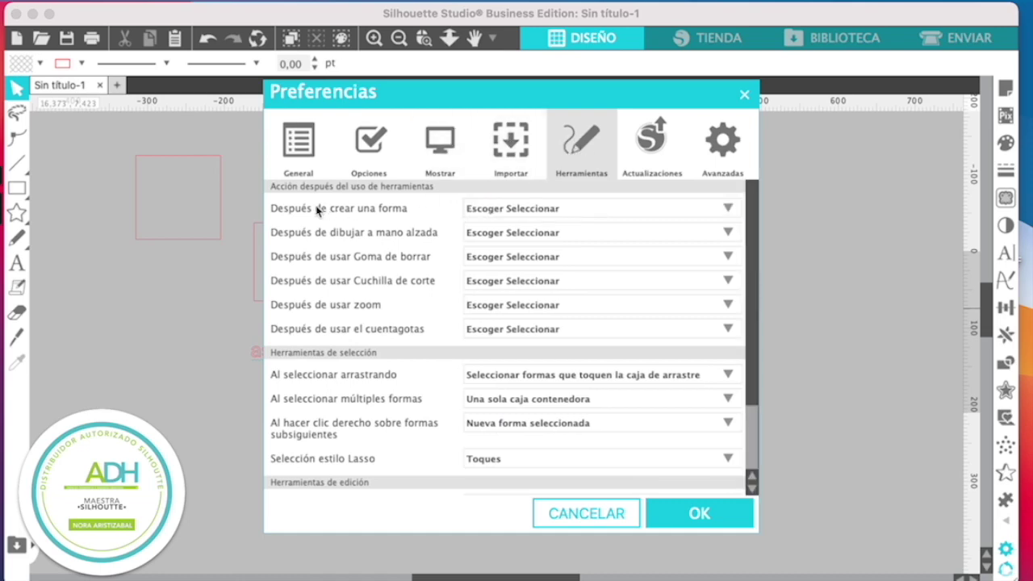
click(495, 212)
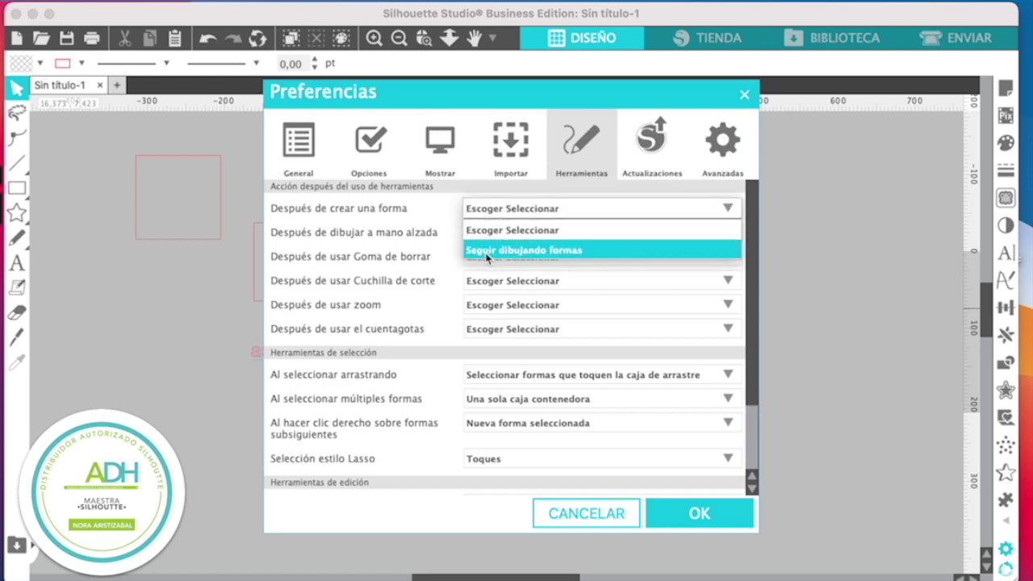
click(487, 255)
click(694, 513)
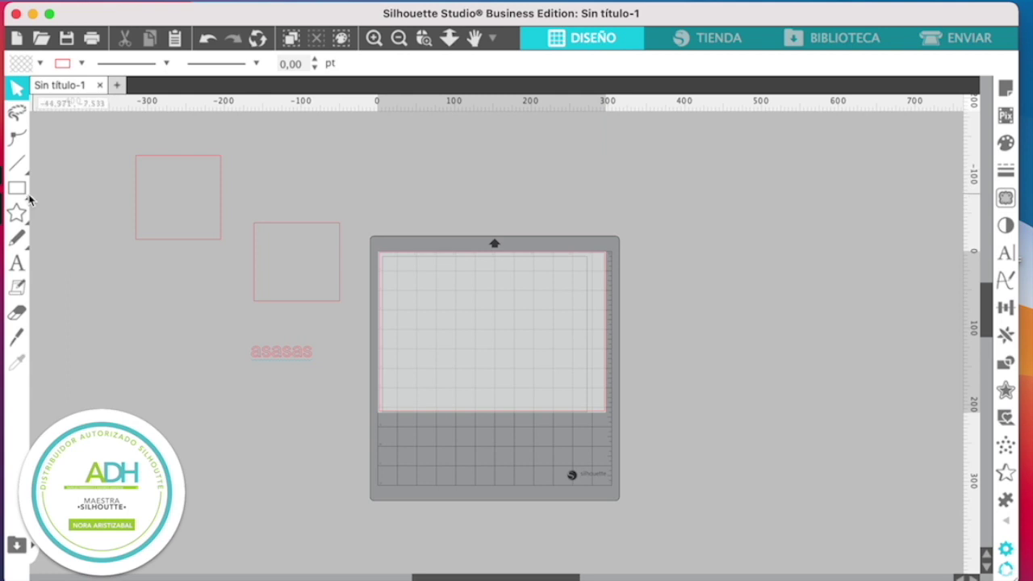
Step: Draw three overlapping rectangles in succession on the page, about 8.5 × 7.0 cm, 10.9 × 8.0 cm and 11.9 × 8.6 cm
click(41, 187)
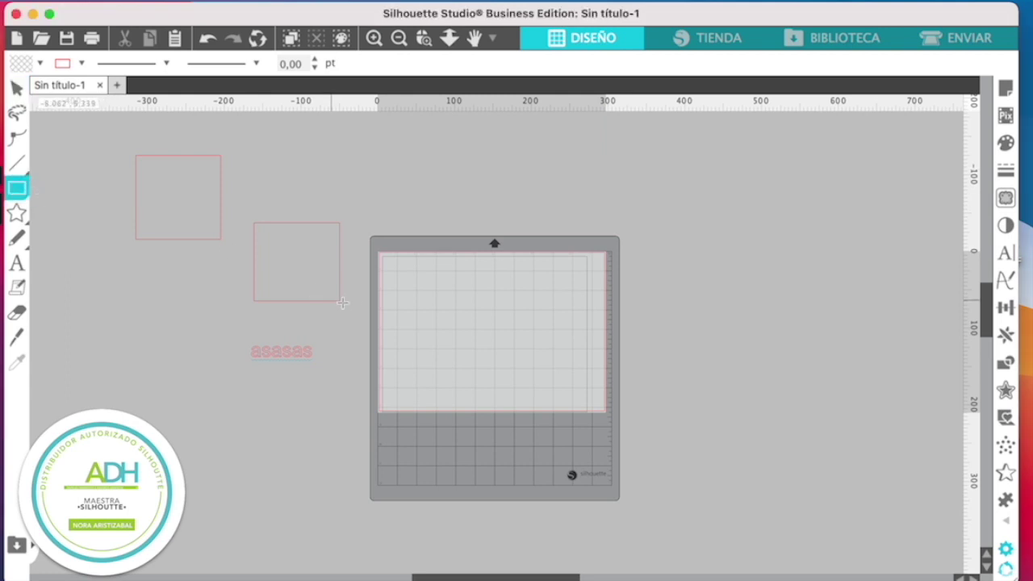
drag(401, 272, 466, 325)
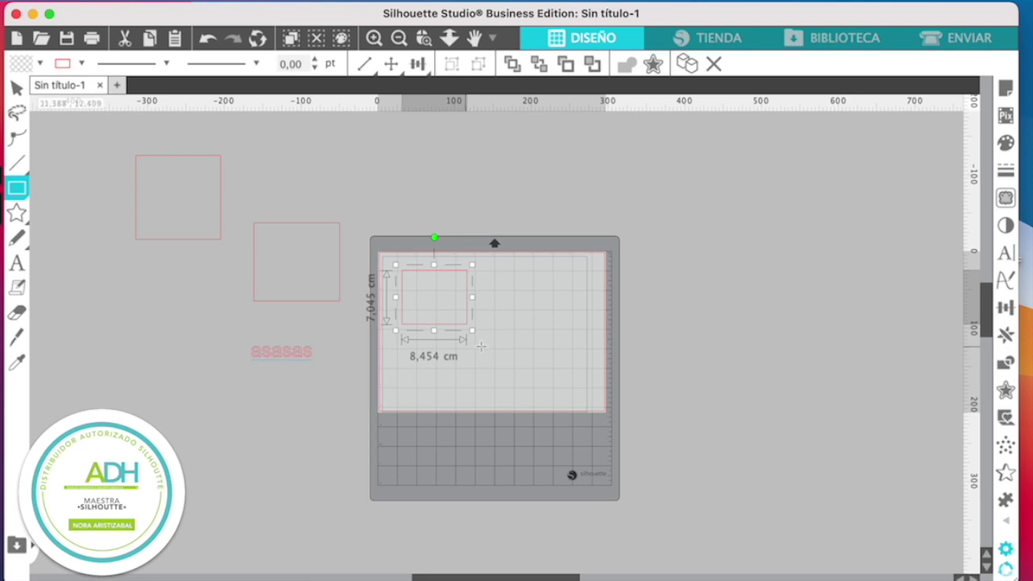
drag(433, 298, 516, 358)
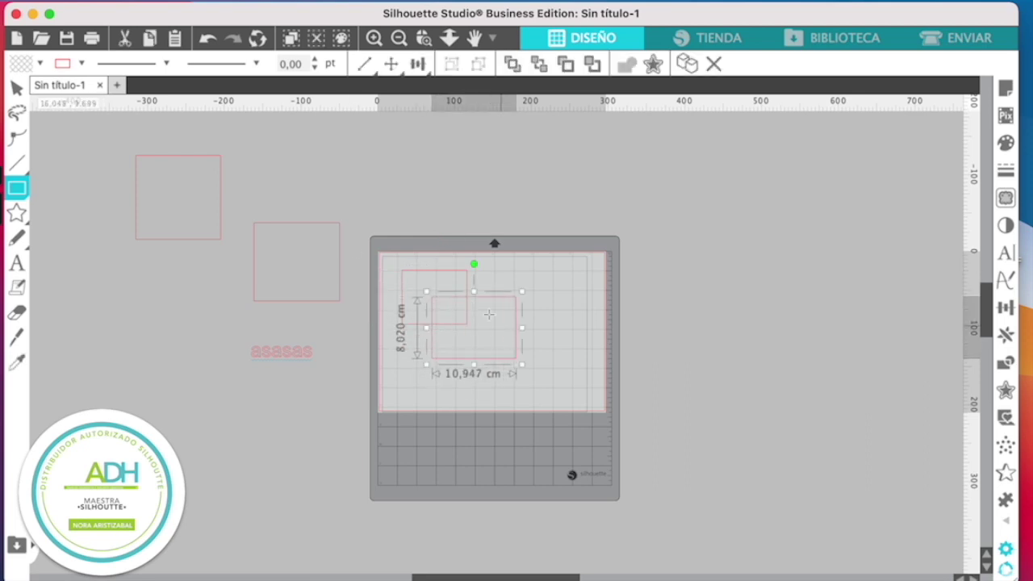
click(465, 306)
drag(465, 306, 556, 370)
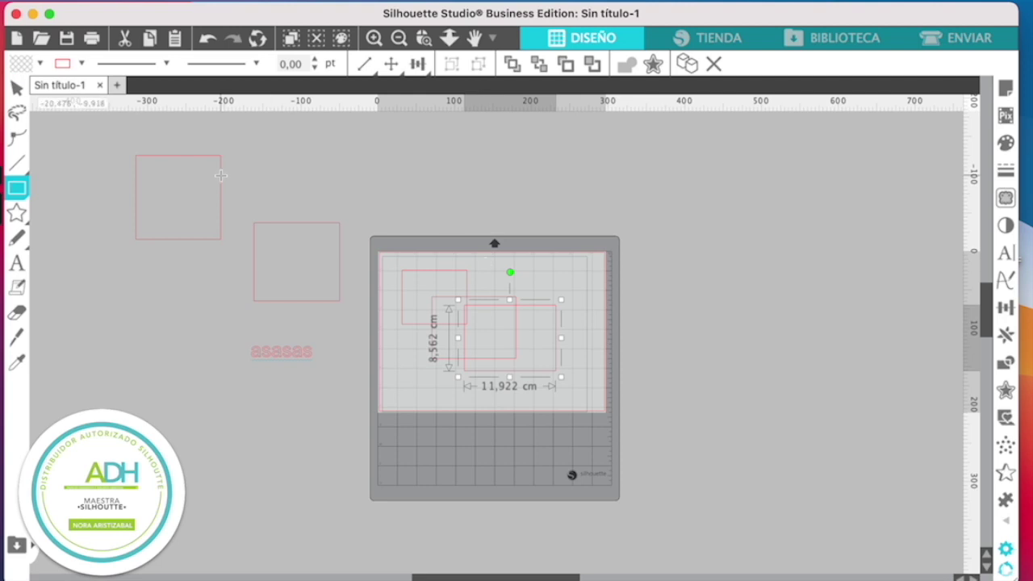
Step: Return to selection mode and add the text "vfdfd" just above the cutting mat
click(16, 90)
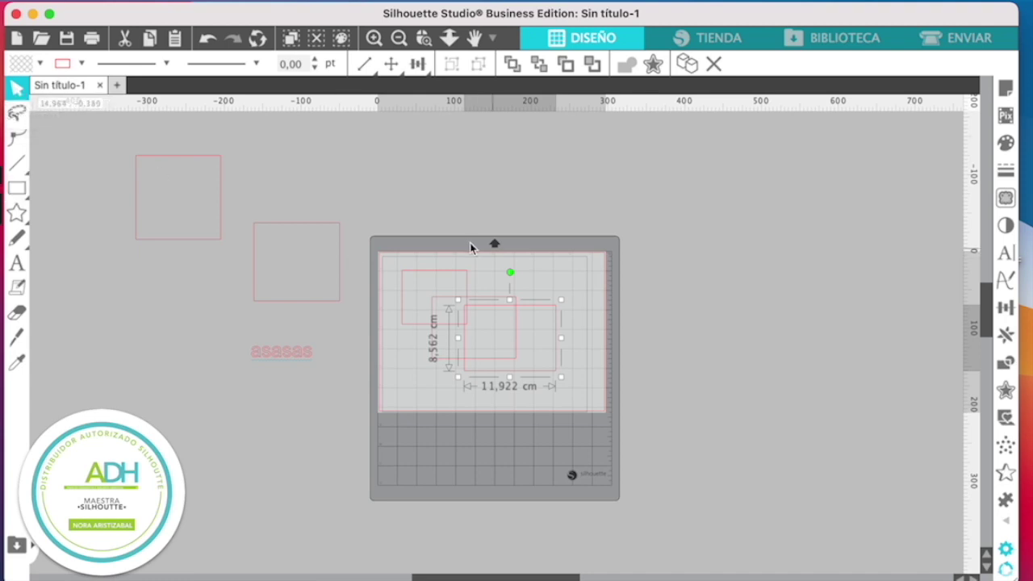
click(16, 263)
click(408, 233)
text(fffff)
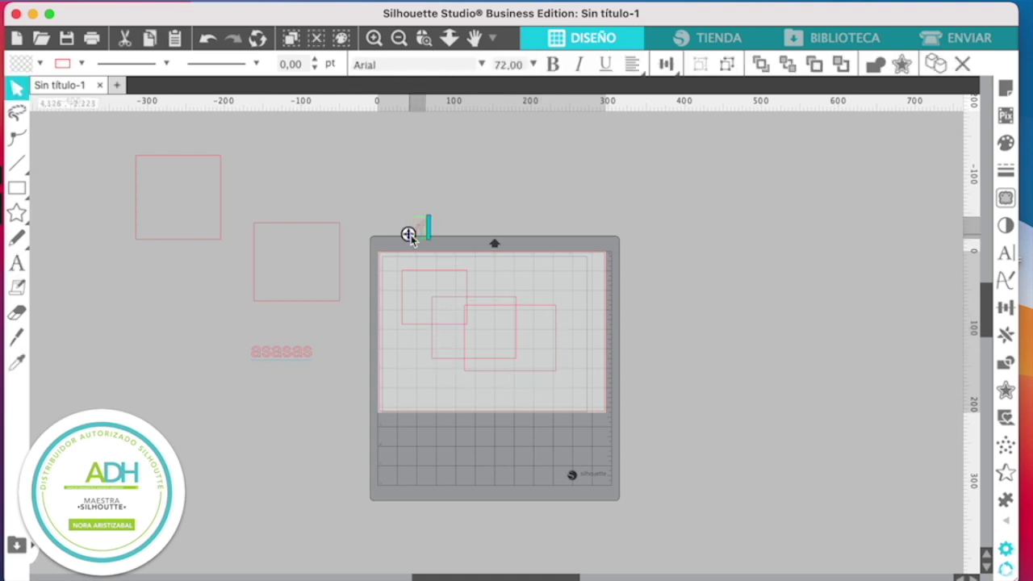
click(523, 310)
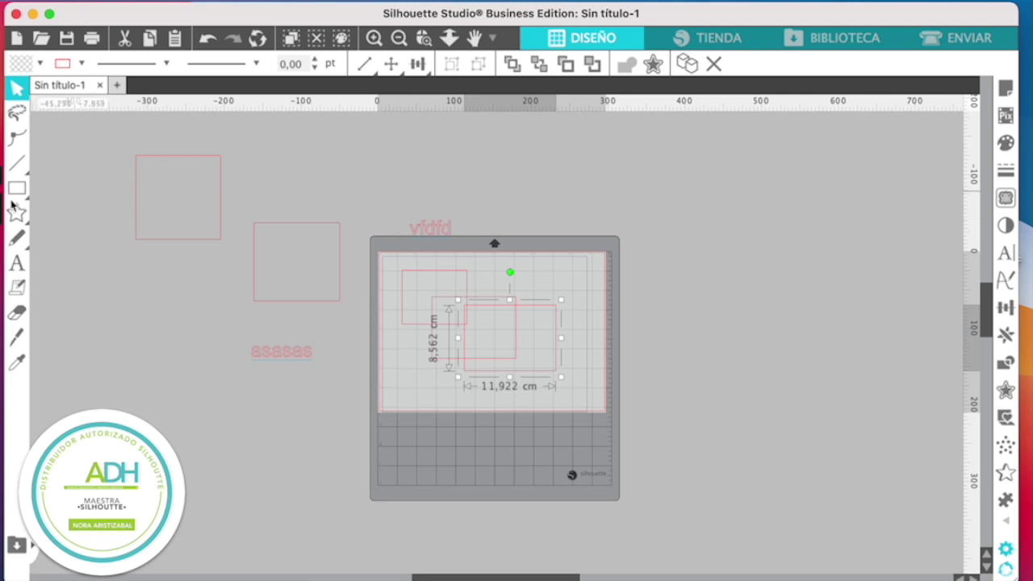
Step: Draw an ellipse about 6.3 cm wide and 3.7 cm high above the cutting mat, beside the "vfdfd" text
mouse_move(16, 190)
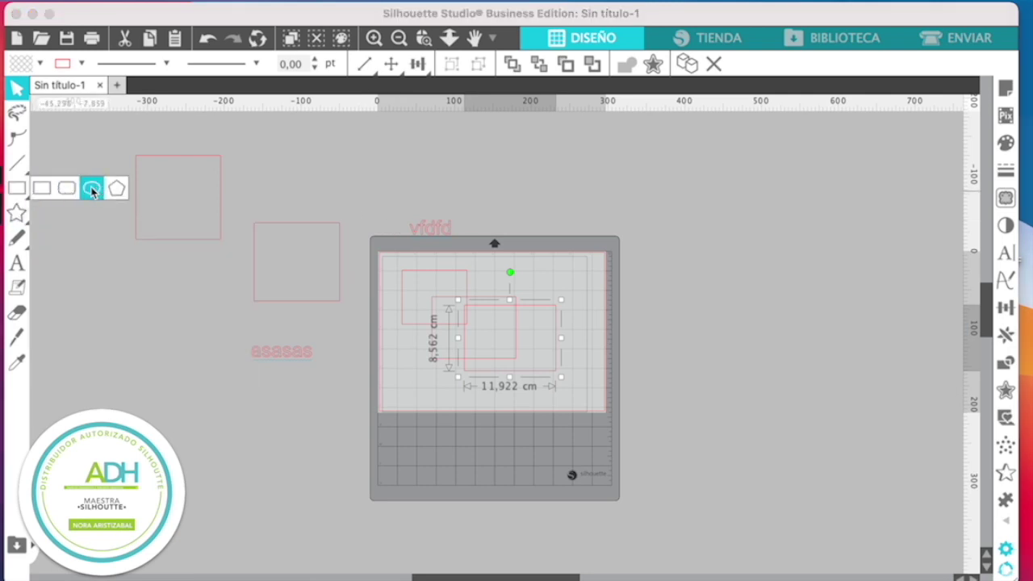
click(91, 190)
drag(489, 188, 548, 227)
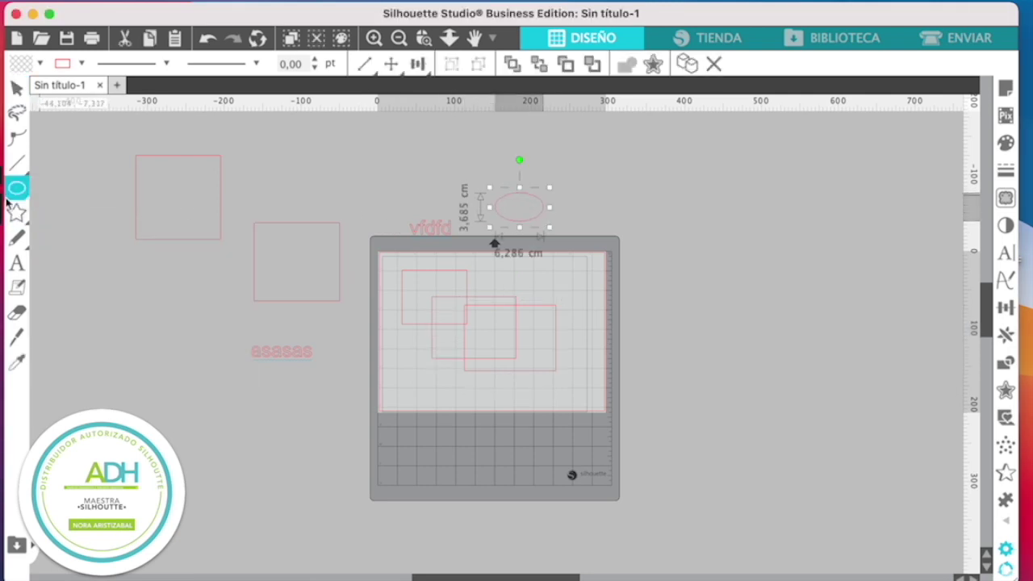
click(25, 192)
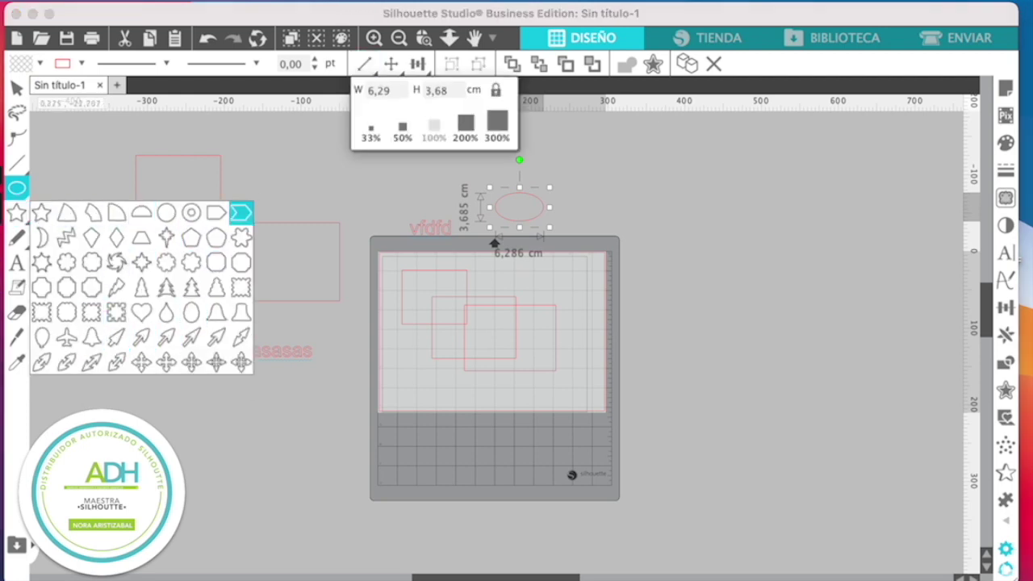
Step: Switch the program view from Business Edition to Standard Edition
click(380, 2)
mouse_move(394, 206)
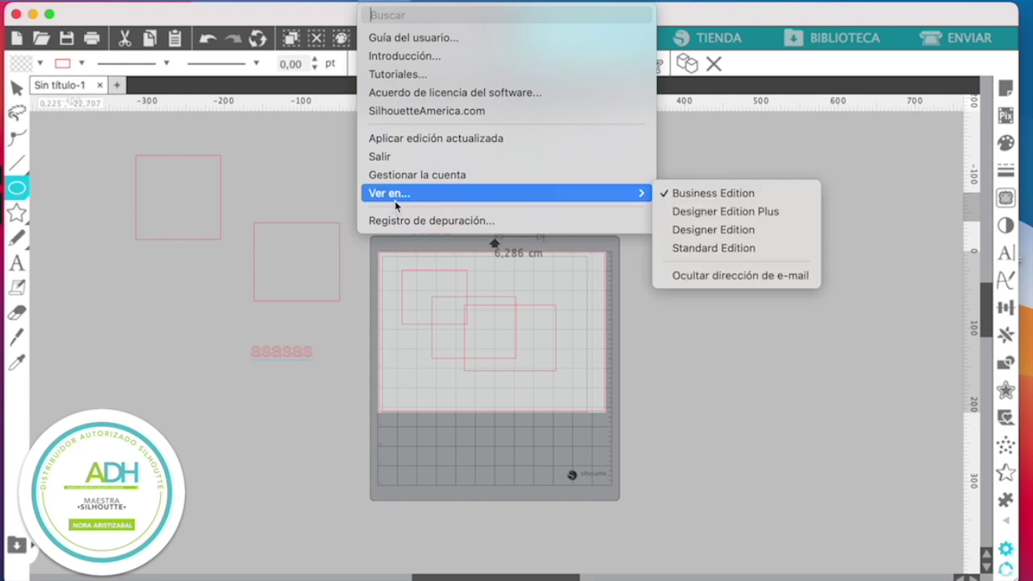
click(707, 253)
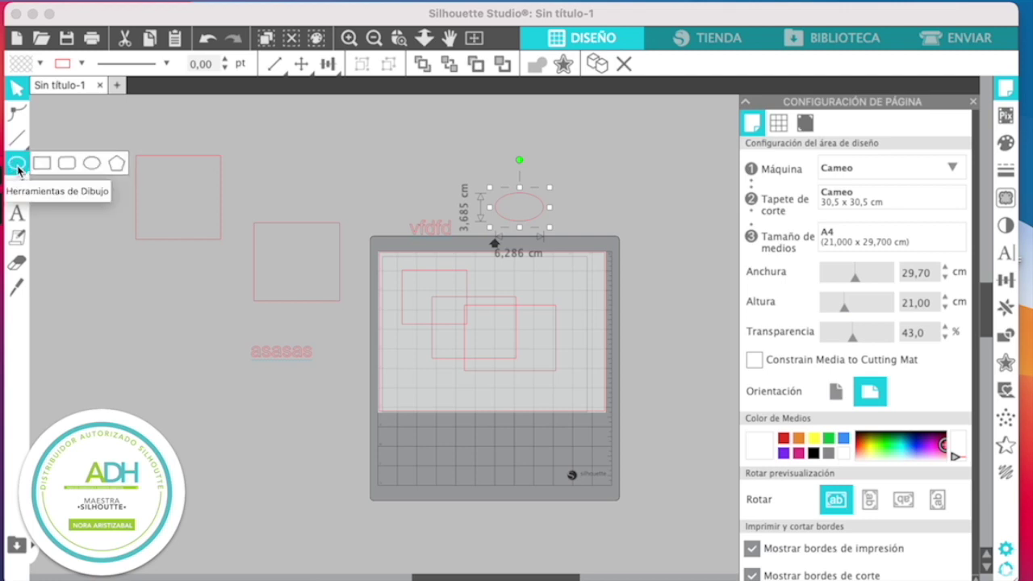
Step: Draw three overlapping ellipses in succession on the page, the last two about 8.2 × 5.9 cm and 10.0 × 7.0 cm
click(90, 164)
drag(499, 256, 577, 310)
drag(519, 280, 591, 333)
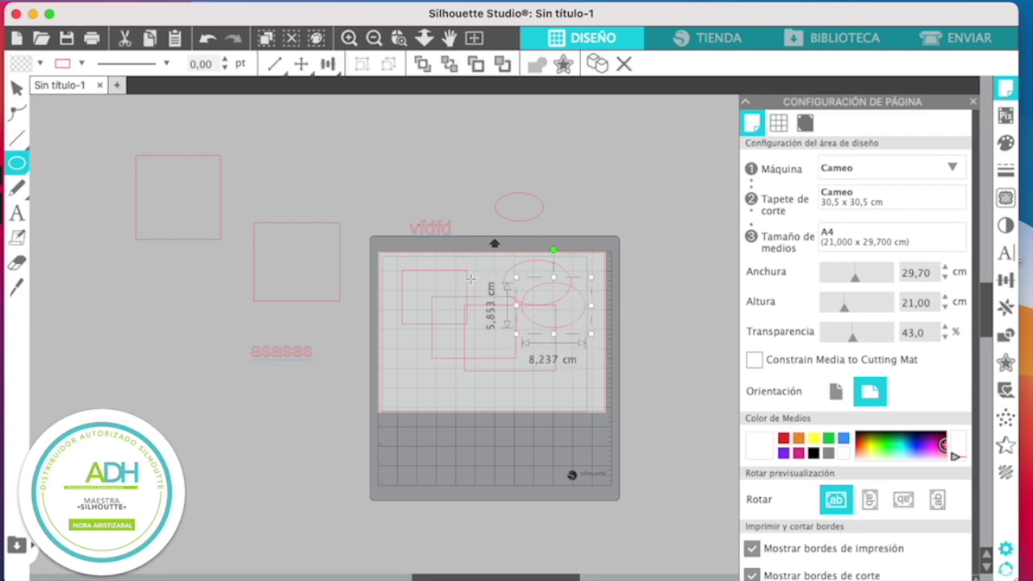
drag(471, 279, 553, 339)
Step: In the tool preferences, set the action after creating a shape to "Escoger Seleccionar"
click(188, 1)
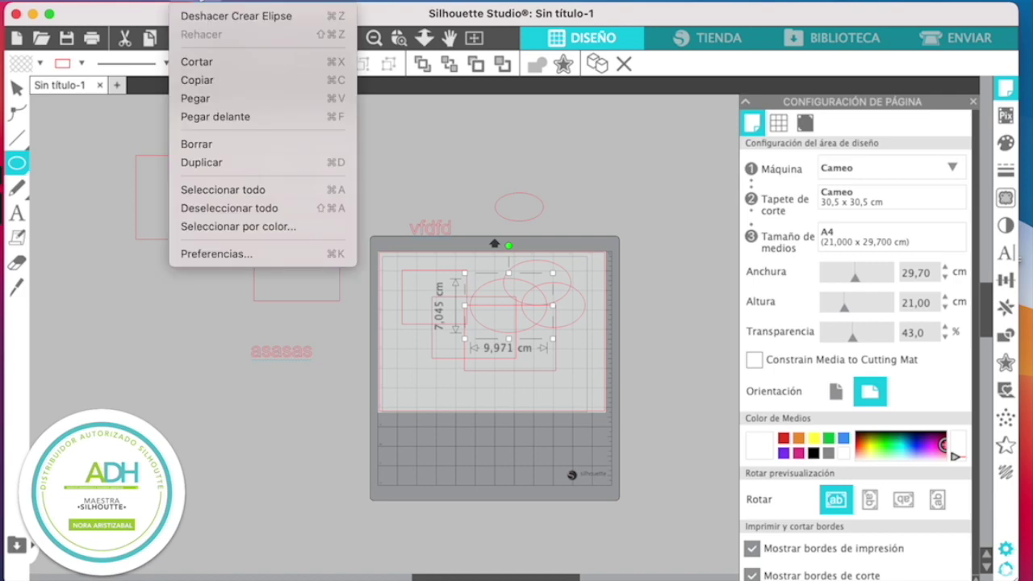
click(228, 260)
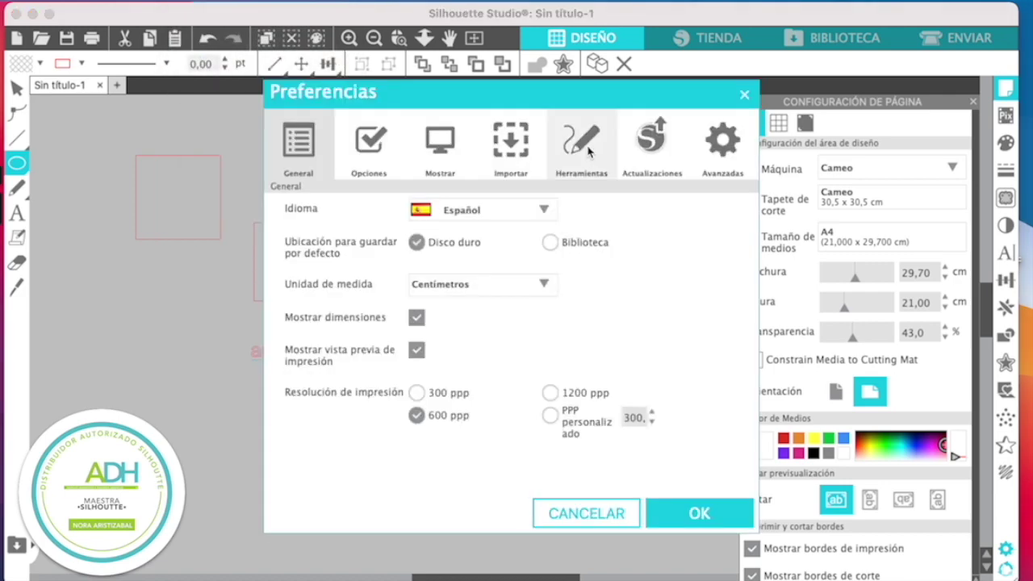
click(581, 146)
click(529, 211)
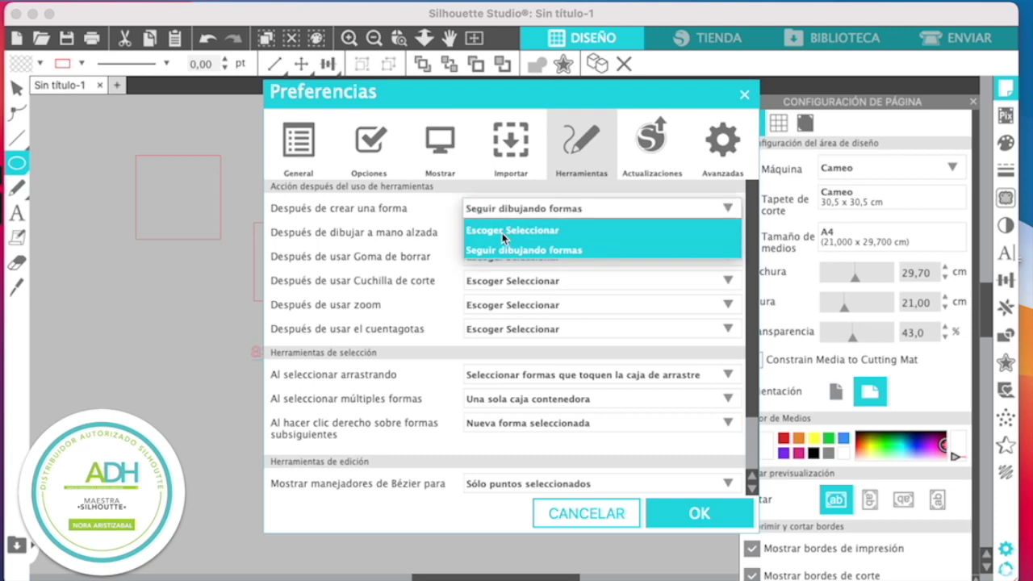
click(505, 234)
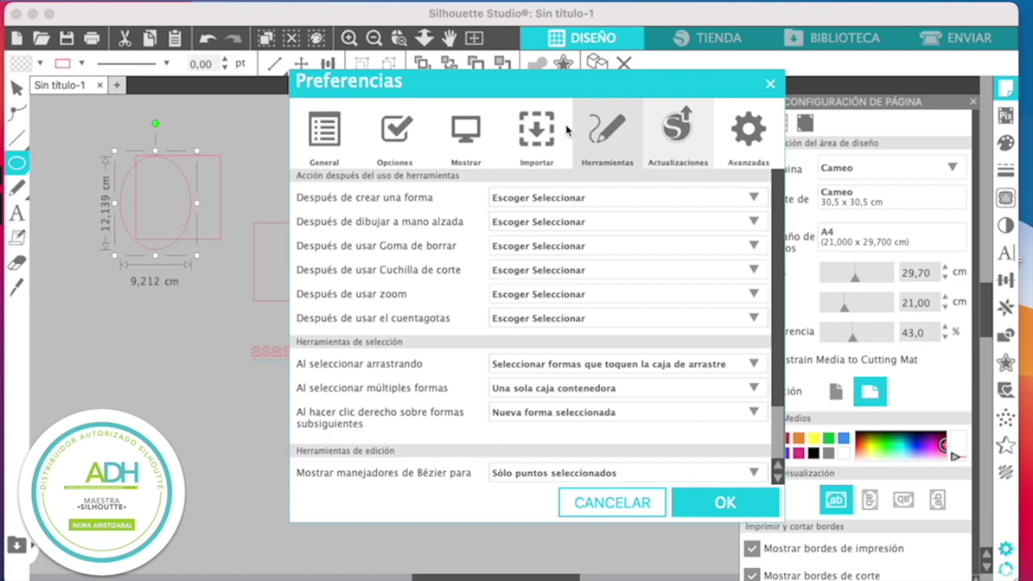
Step: Set DXF files to open as "Tal cual" in the import preferences and accept the preferences
click(537, 122)
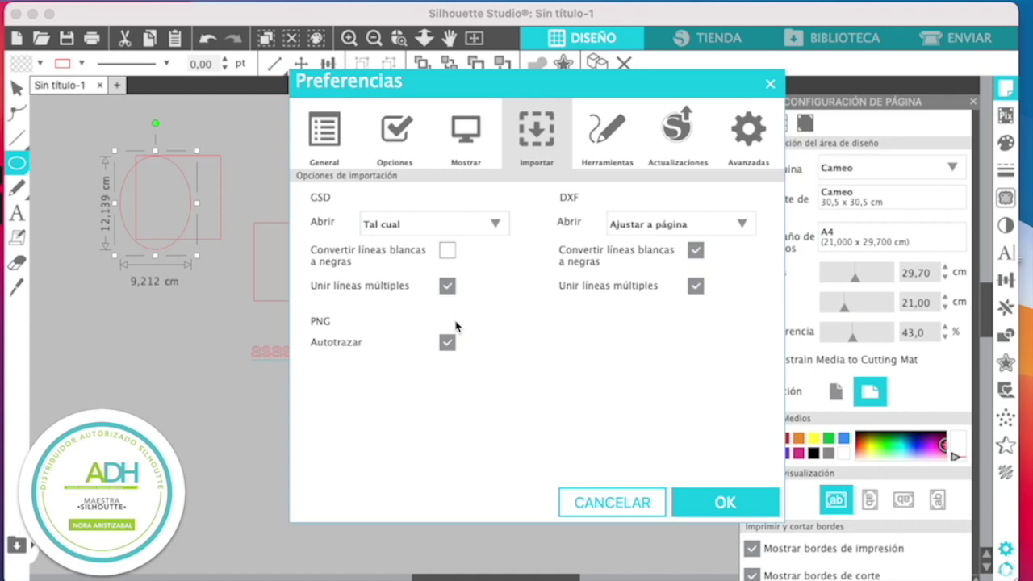
click(639, 228)
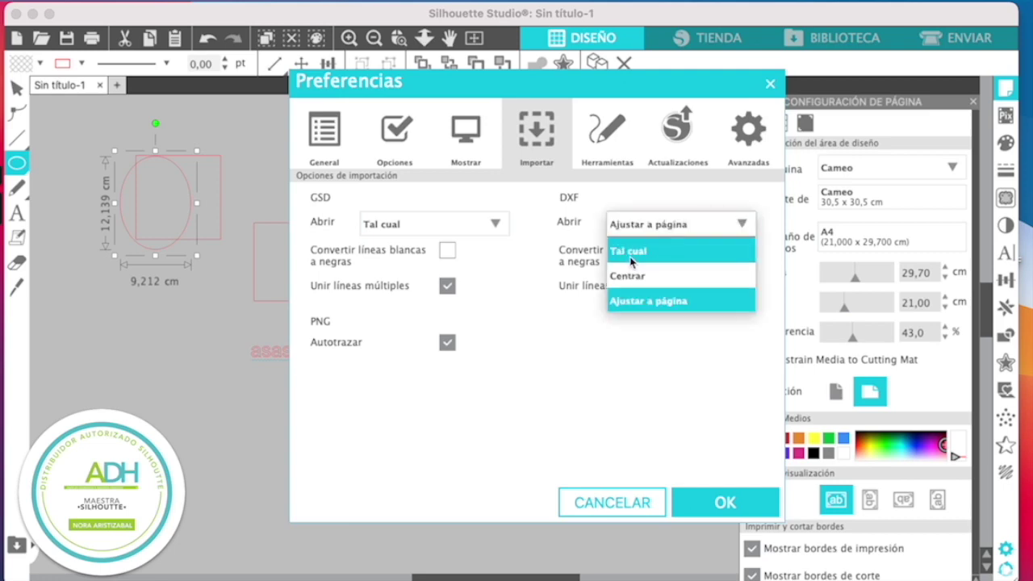
click(631, 252)
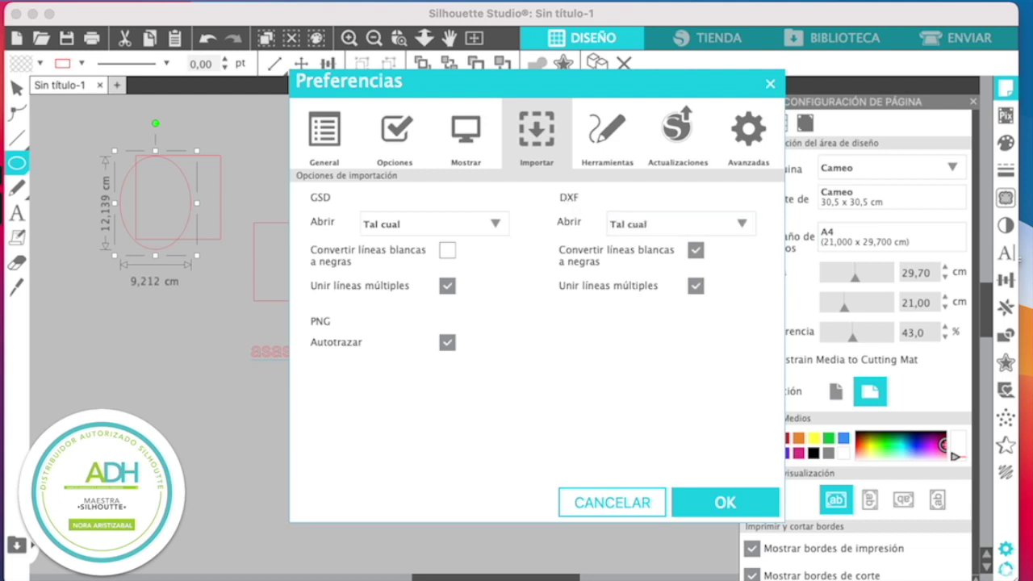
click(607, 133)
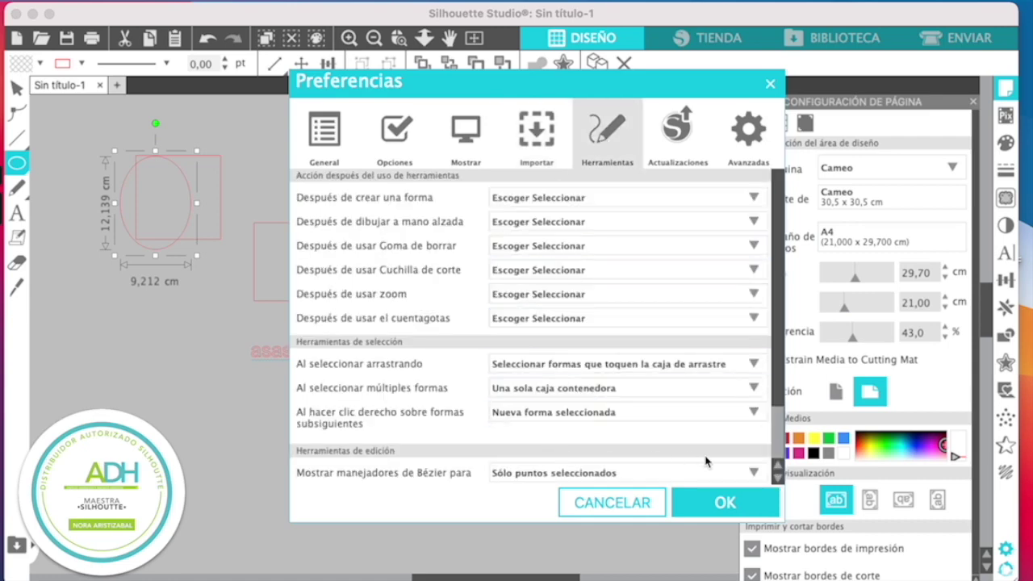
click(724, 503)
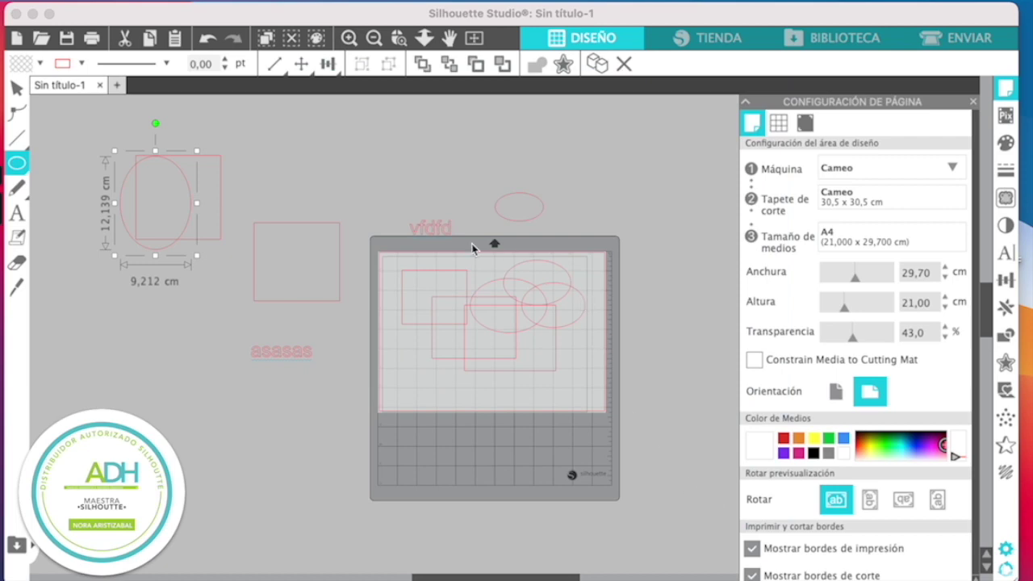
Step: Select all the shapes and texts in the design and delete them
drag(98, 116, 643, 442)
key(Delete)
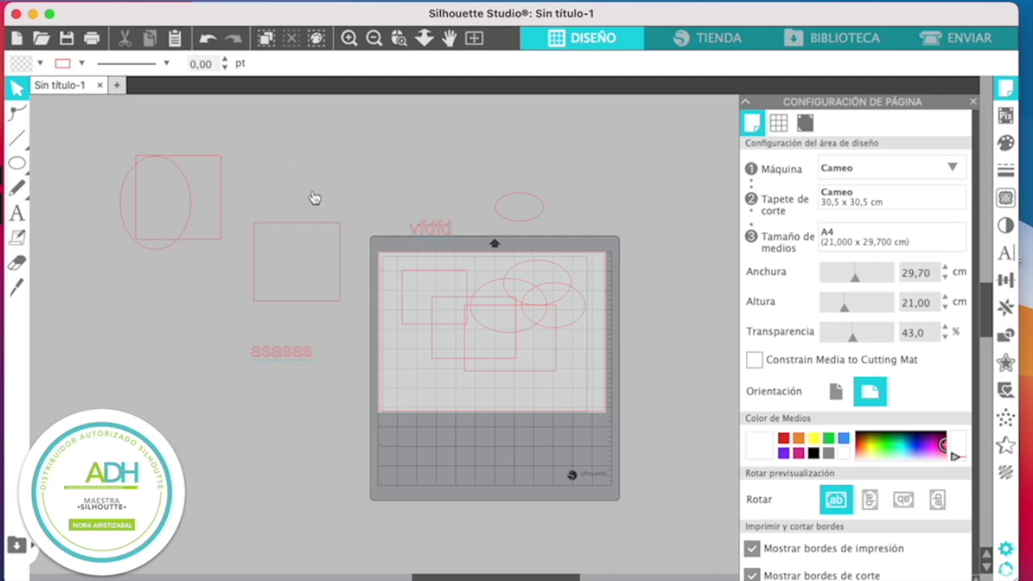
drag(132, 143, 396, 311)
key(super+a)
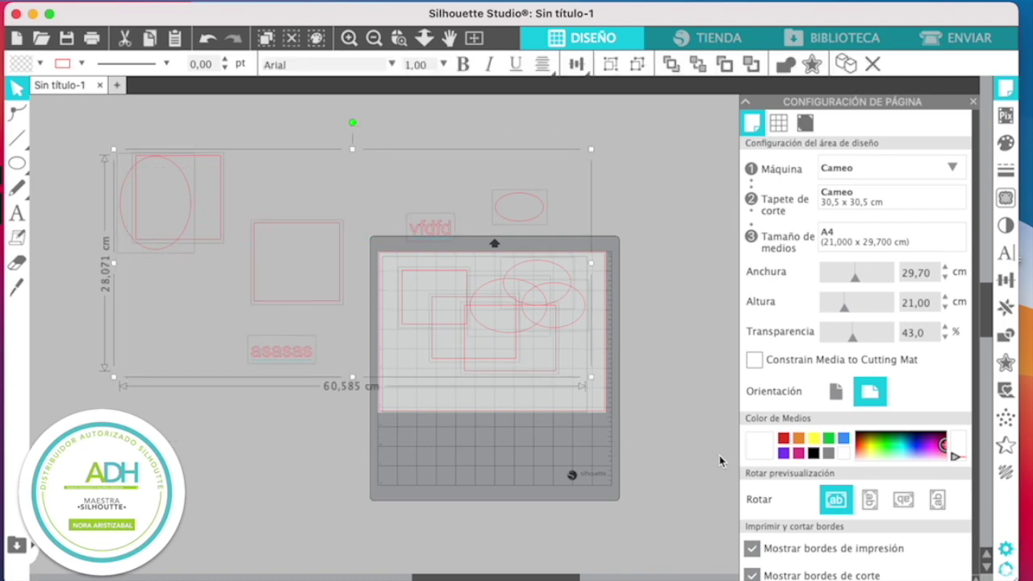
key(Delete)
Step: Draw a rounded rectangle about 16.7 × 8.6 cm above the cutting mat
drag(16, 162, 72, 156)
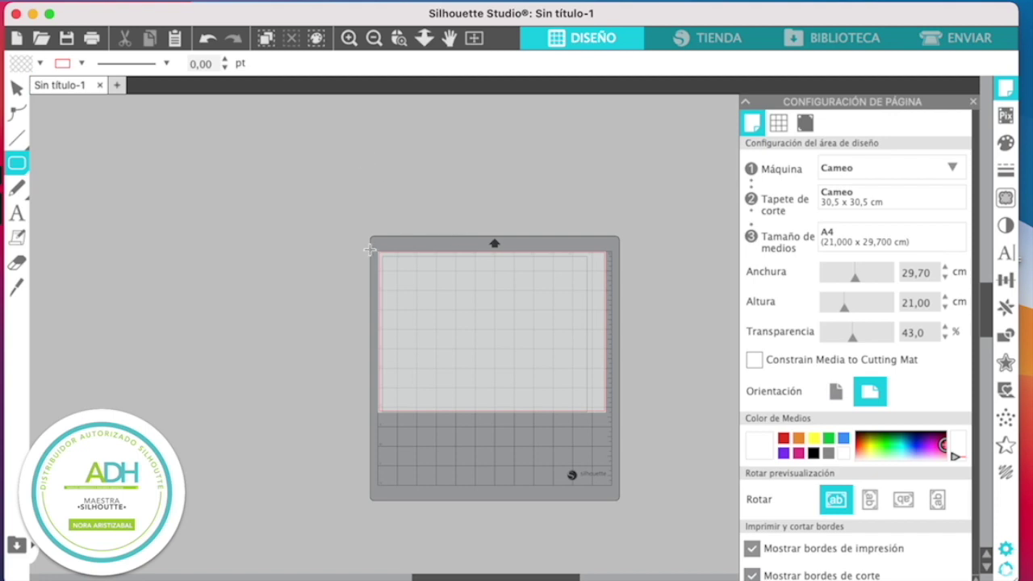
drag(321, 162, 449, 233)
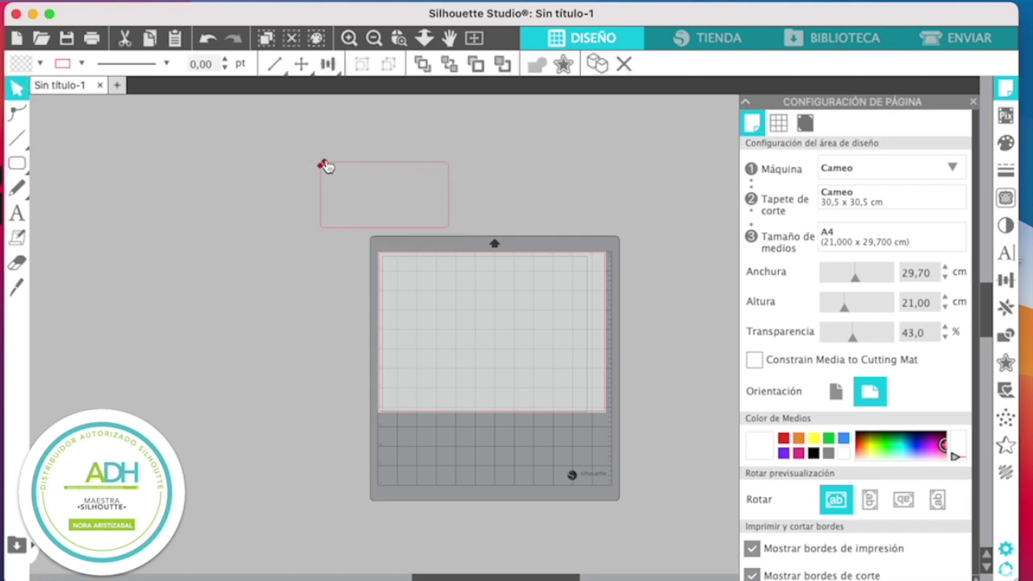
click(17, 163)
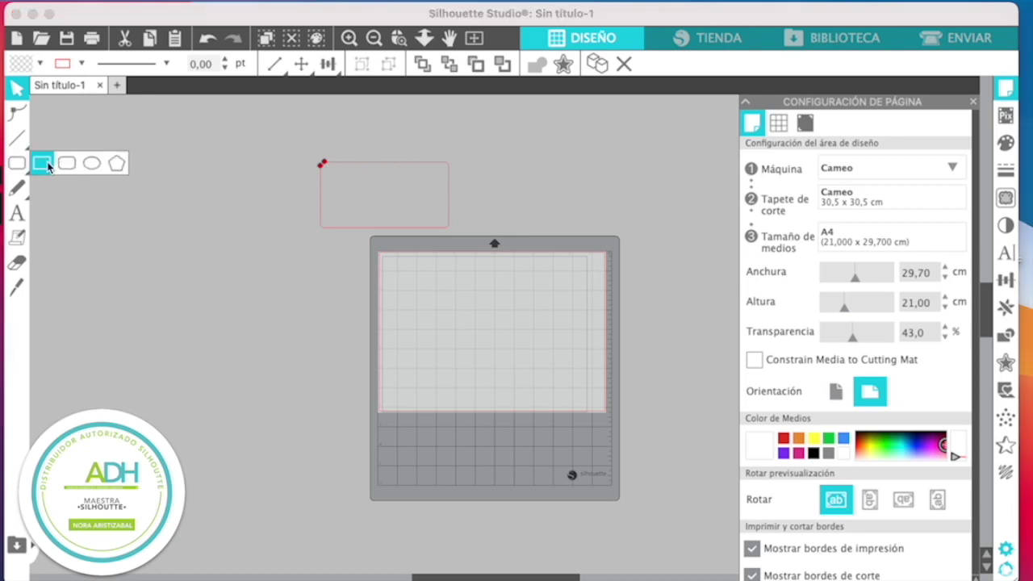
click(64, 164)
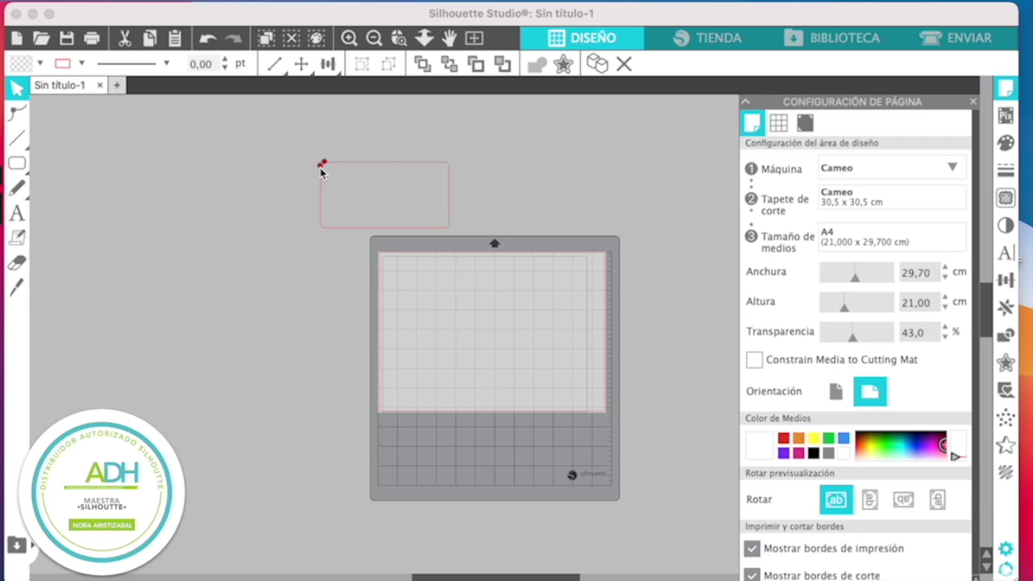
Step: Increase the corner rounding of the rectangle with its corner control points, and reduce it slightly to a moderate curve
click(320, 172)
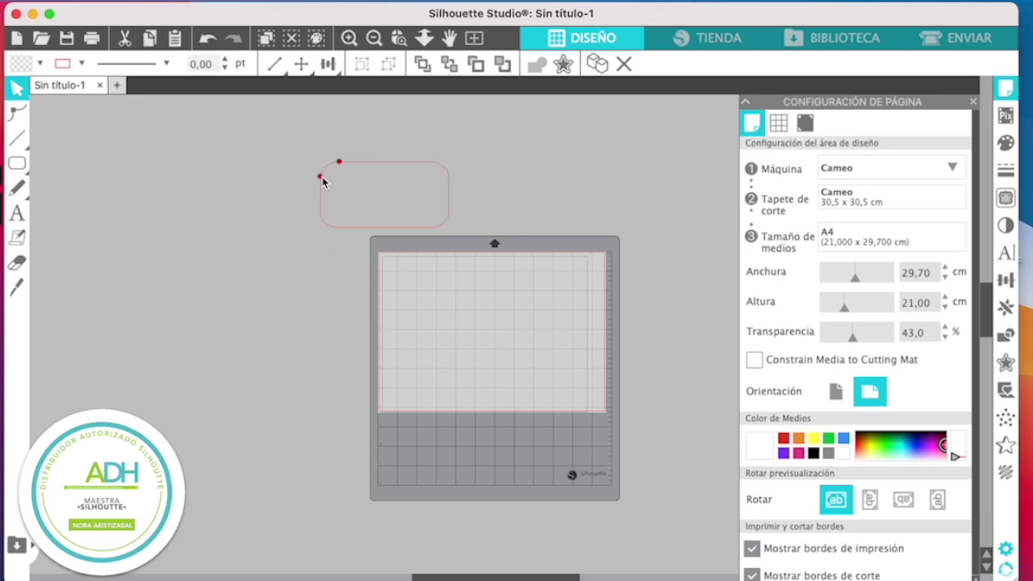
drag(339, 164, 329, 164)
drag(321, 175, 322, 170)
Step: Fill the rounded rectangle with the teal color 6EC9C0
click(779, 123)
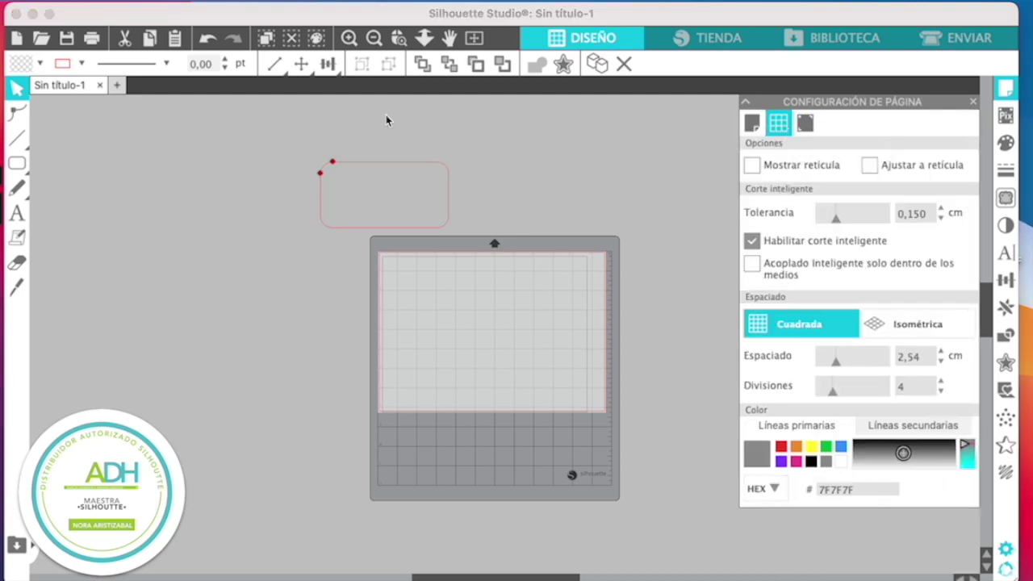
drag(281, 149, 435, 226)
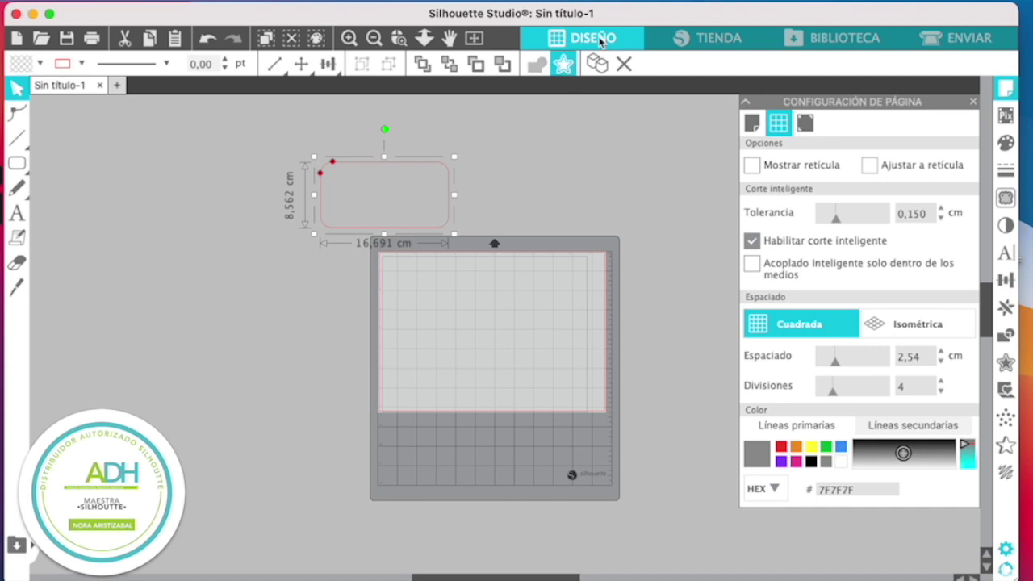
click(1006, 142)
click(765, 162)
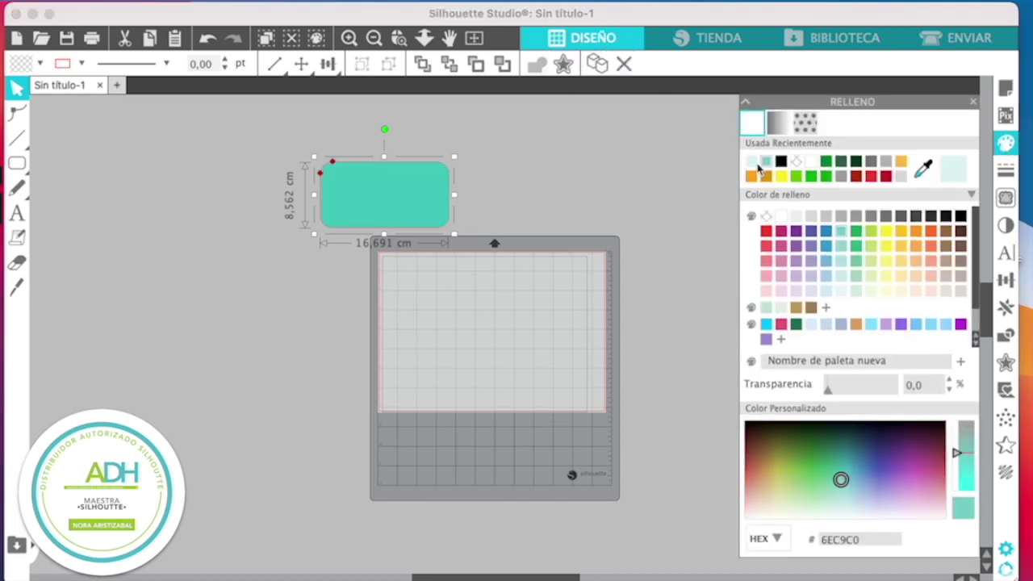
Step: Duplicate the teal rectangle with a slight offset and fill the copy with yellow F7EF28 at 43% transparency
click(596, 68)
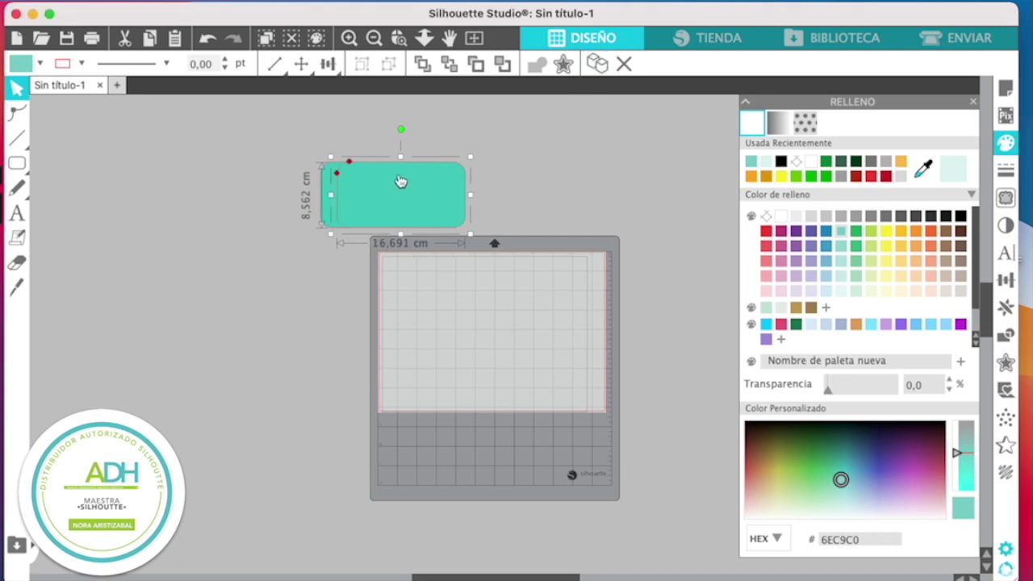
drag(406, 180, 405, 185)
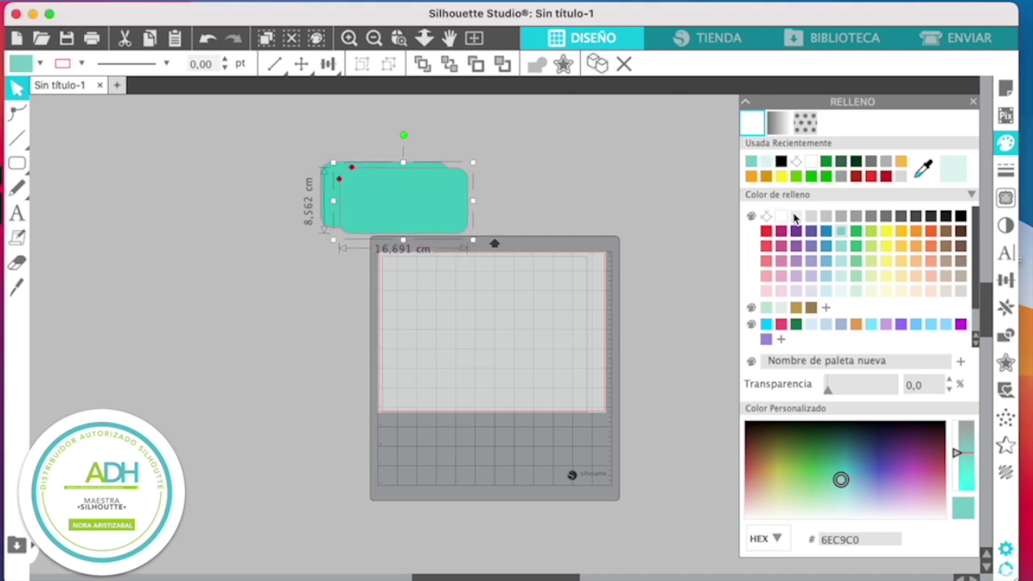
click(781, 177)
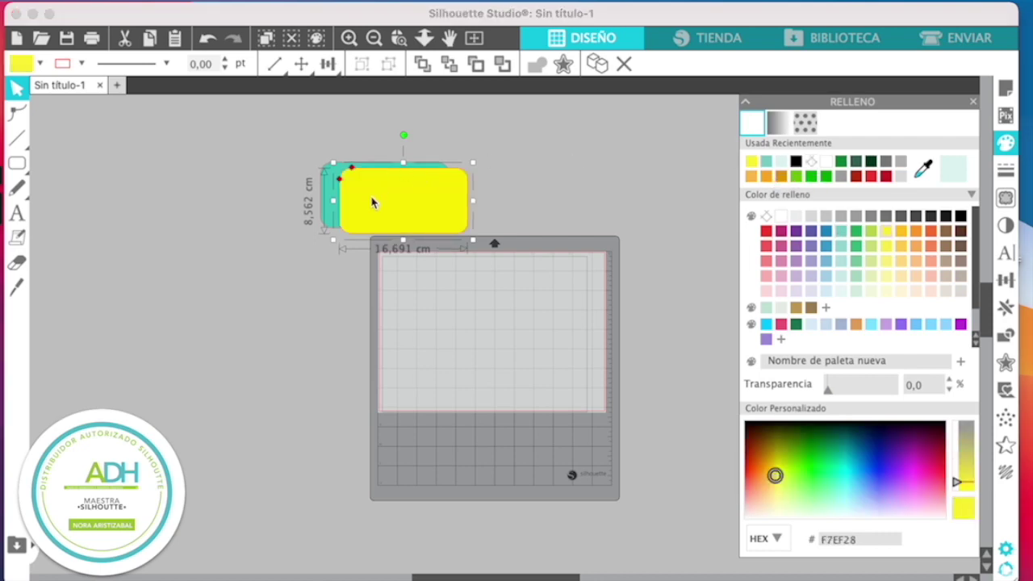
drag(828, 393, 857, 392)
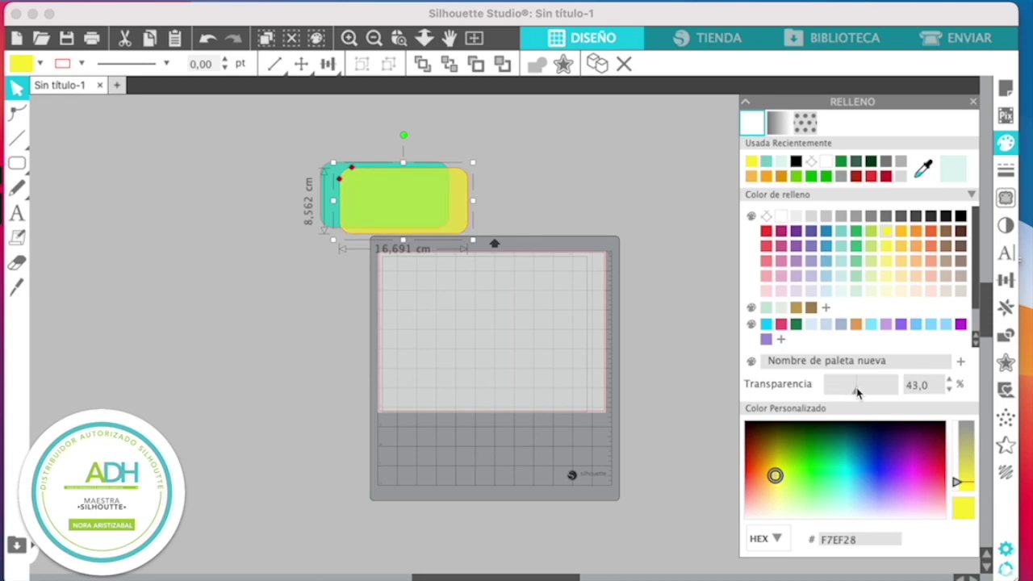
Step: Show the grid on the page, inspect its upper-left area up close, and hide the grid again
click(1007, 89)
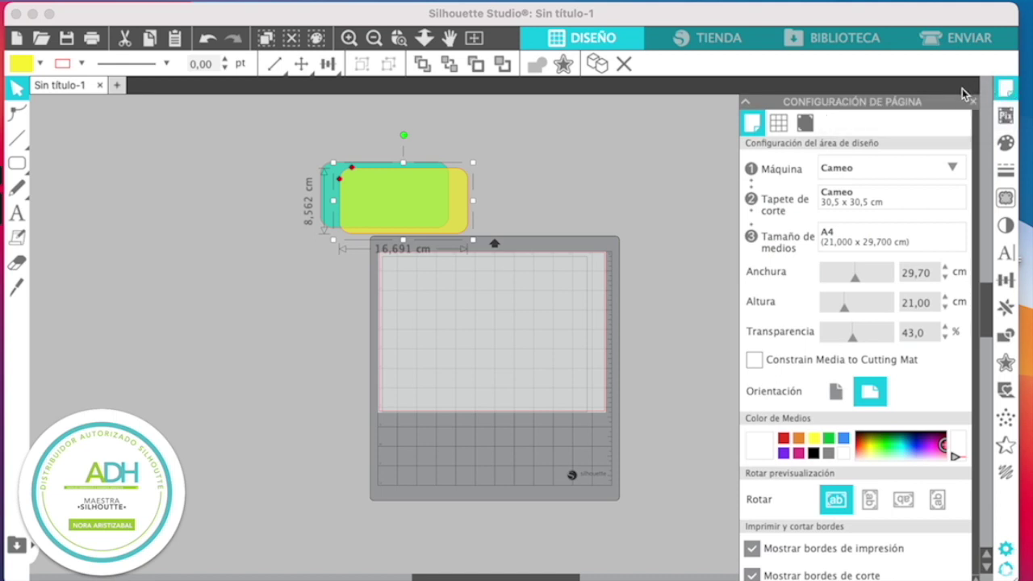
click(778, 122)
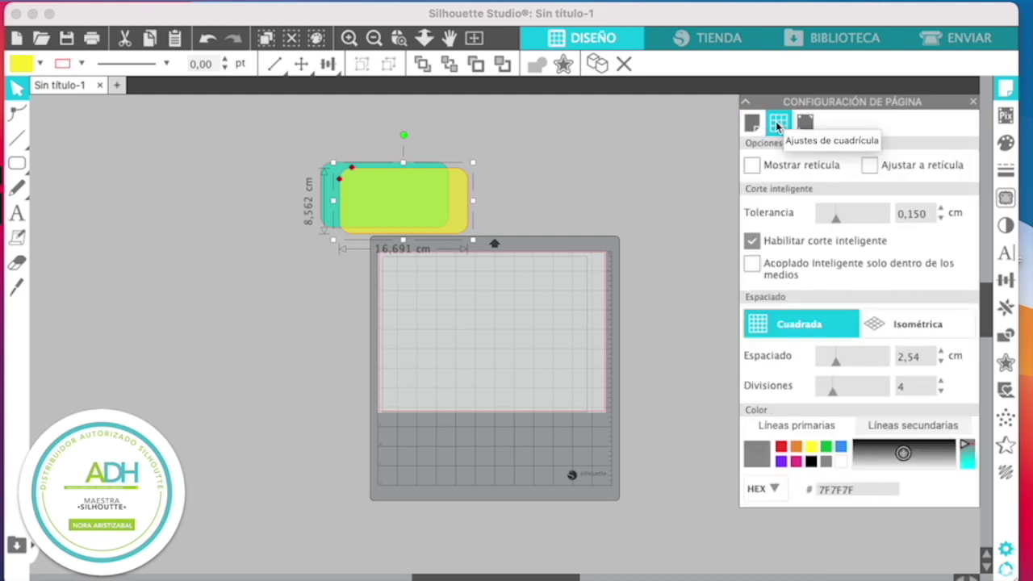
click(759, 166)
click(399, 38)
drag(345, 256, 581, 356)
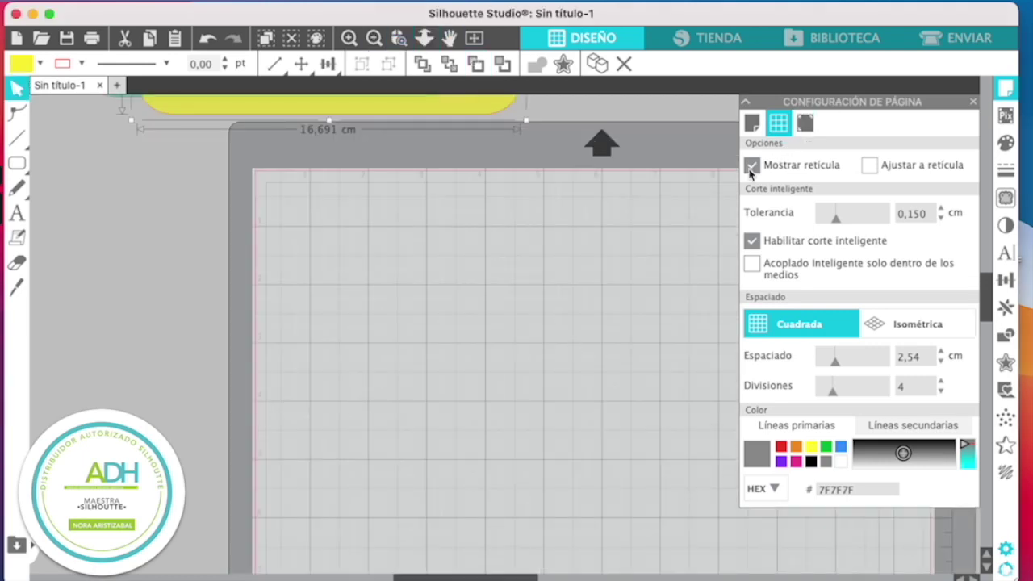
click(752, 166)
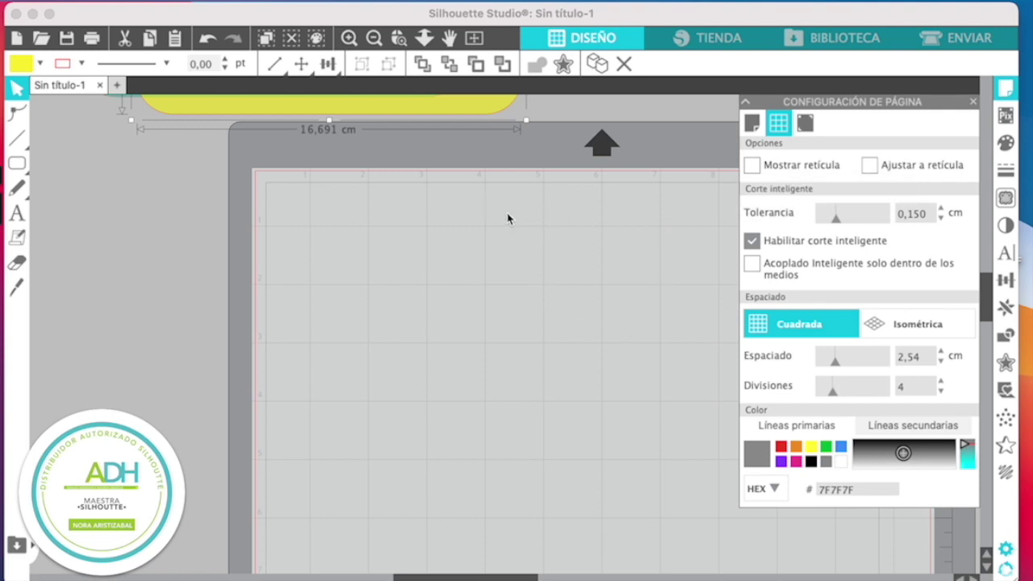
Step: Try page transparencies of 0% and 39% to compare how the cutting mat shows through
click(752, 125)
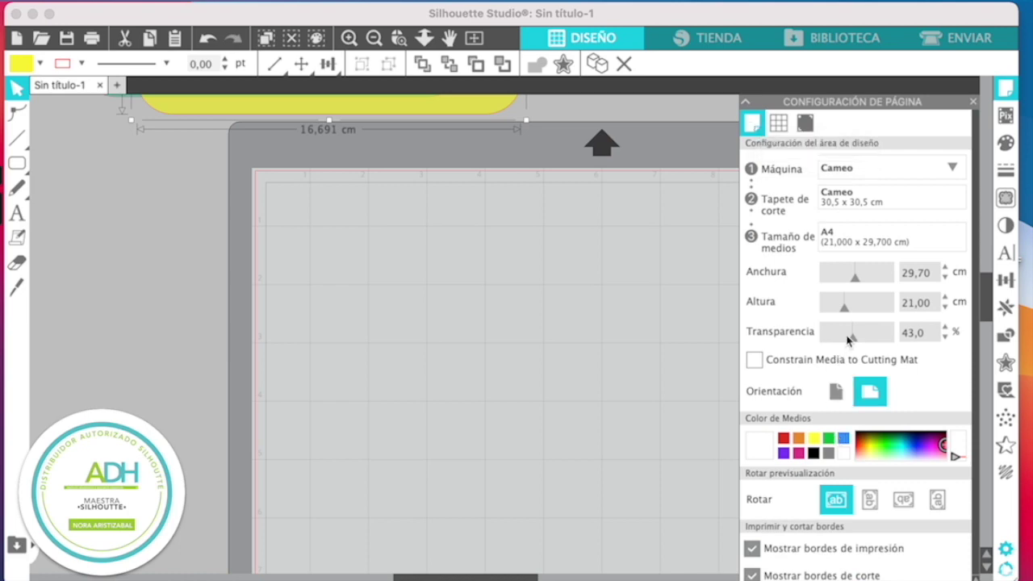
drag(853, 339, 818, 338)
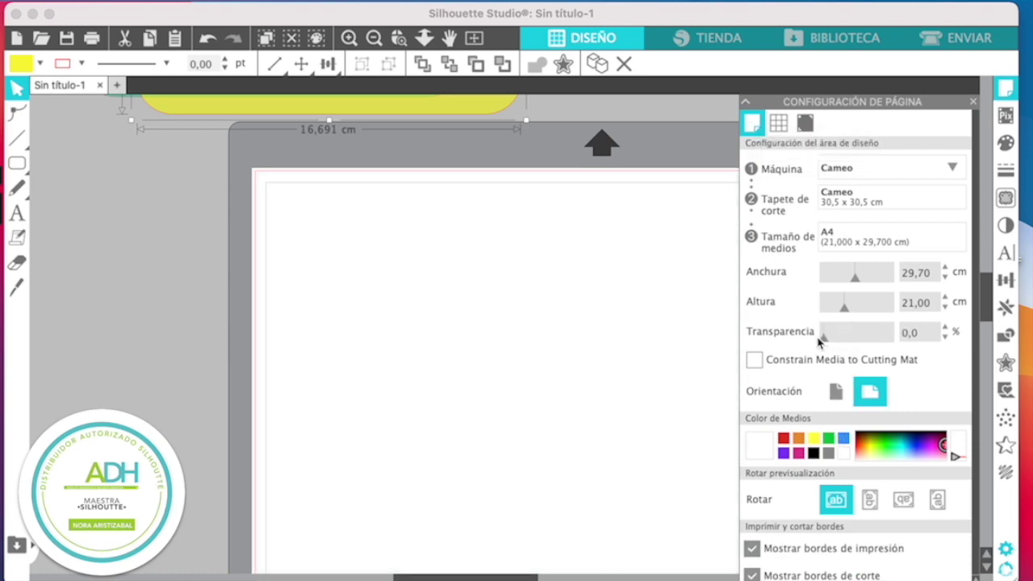
drag(821, 340, 850, 339)
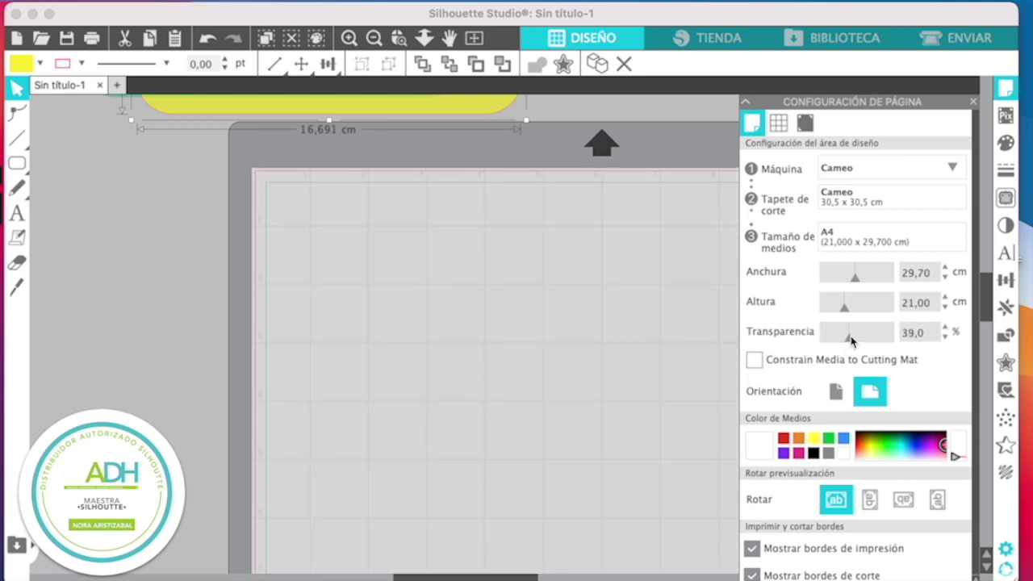
Step: Set the page transparency to 57% after trying 99%, and show the grid on the page
click(374, 38)
click(373, 38)
click(375, 39)
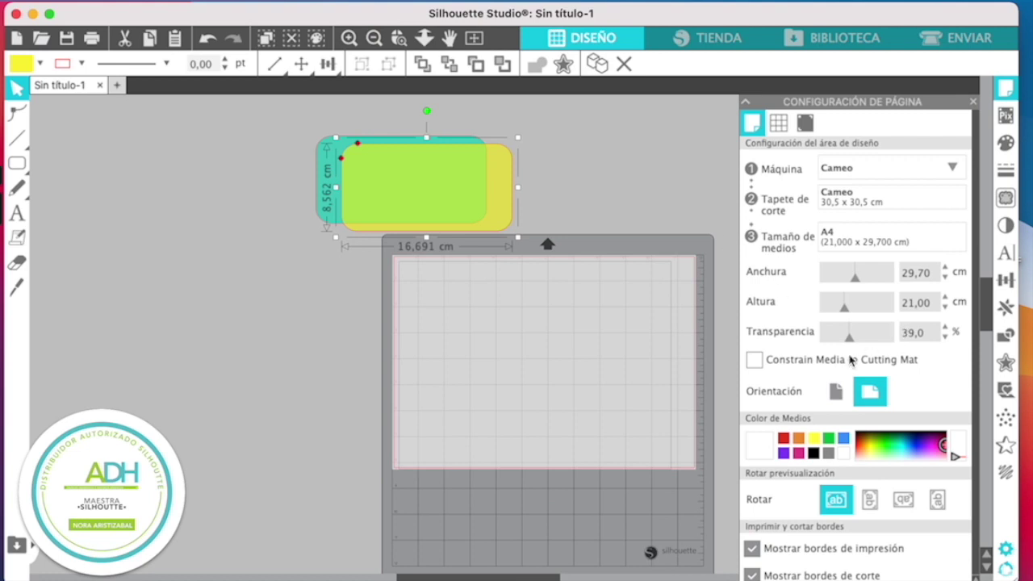
drag(851, 343, 892, 343)
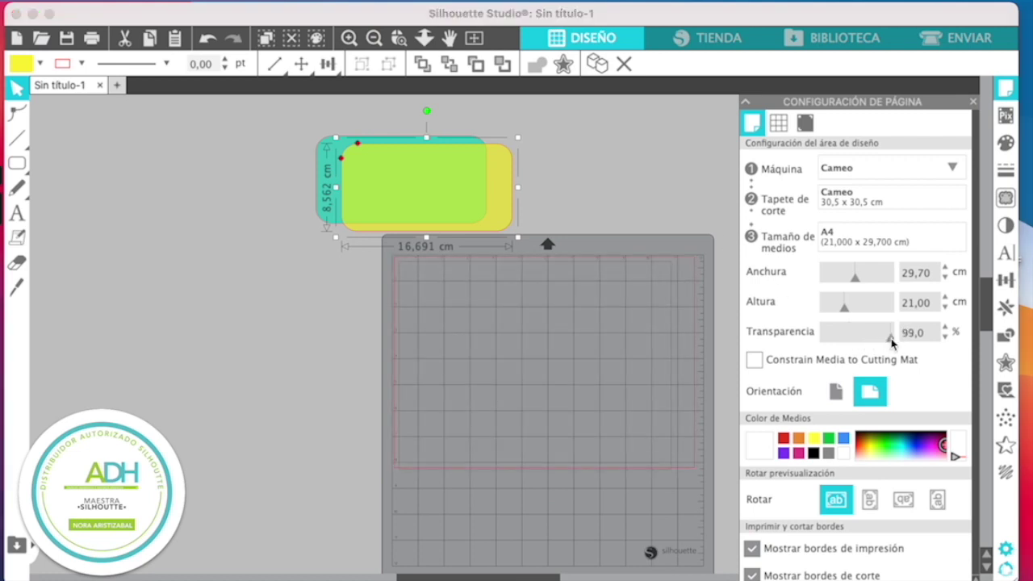
drag(892, 343, 867, 342)
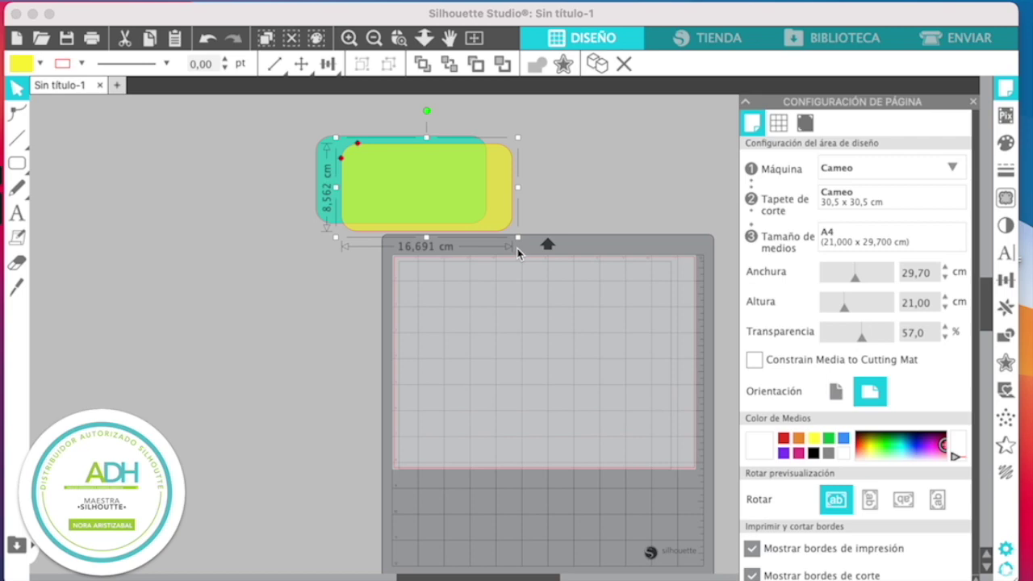
click(779, 123)
click(753, 165)
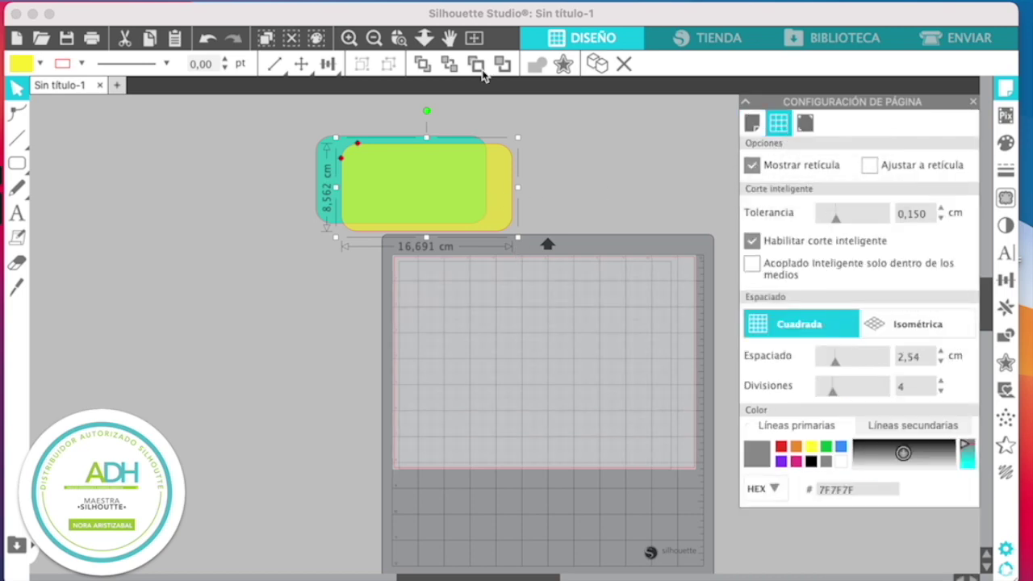
Step: Hide the grid on the page
scroll(496, 357, up, 5)
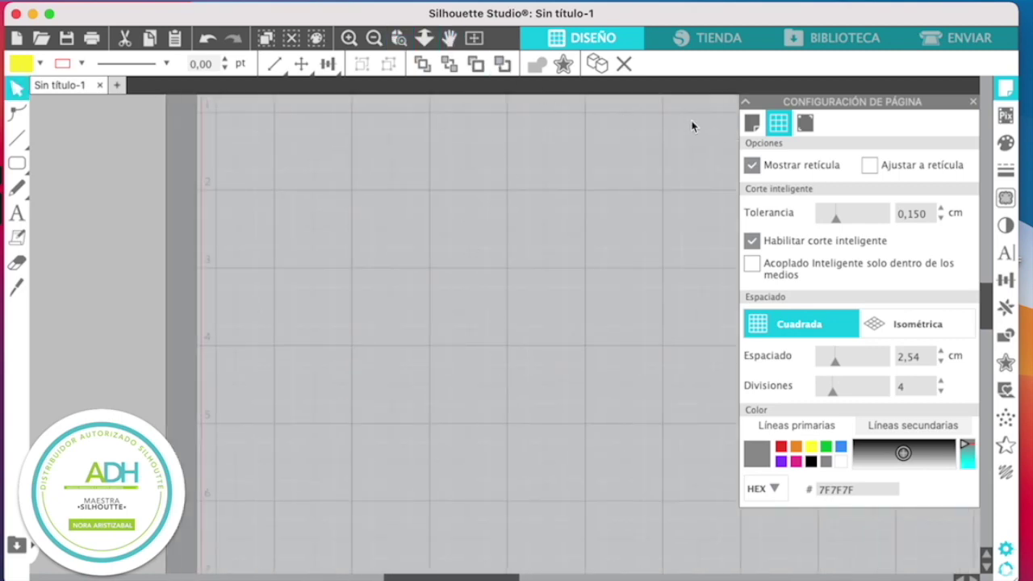
click(751, 166)
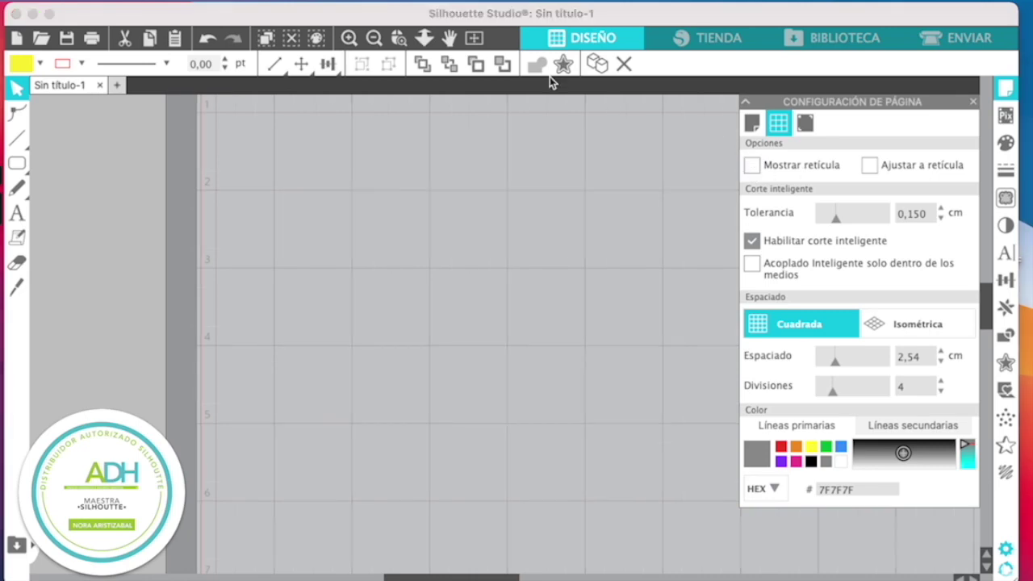
click(374, 38)
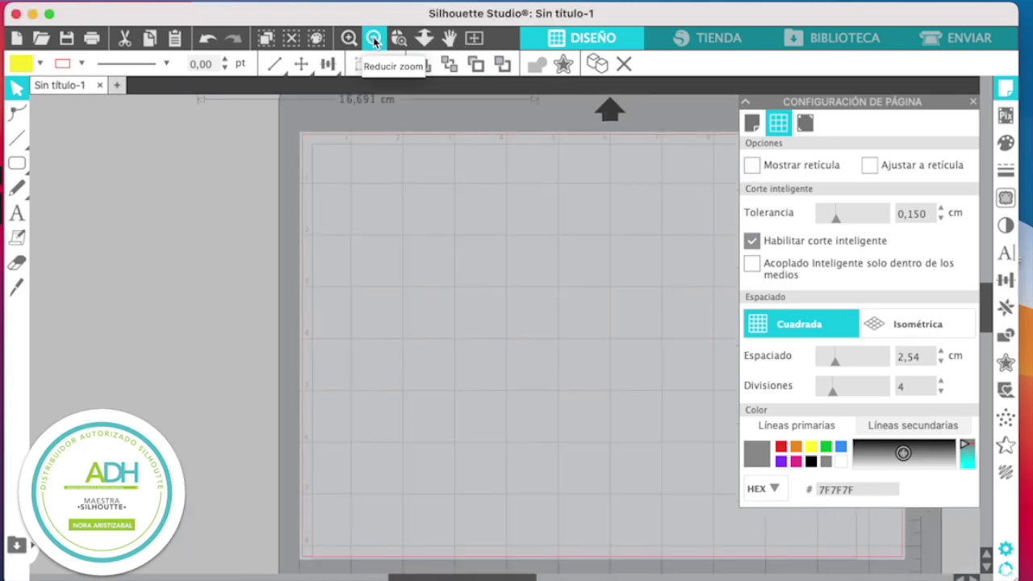
click(374, 38)
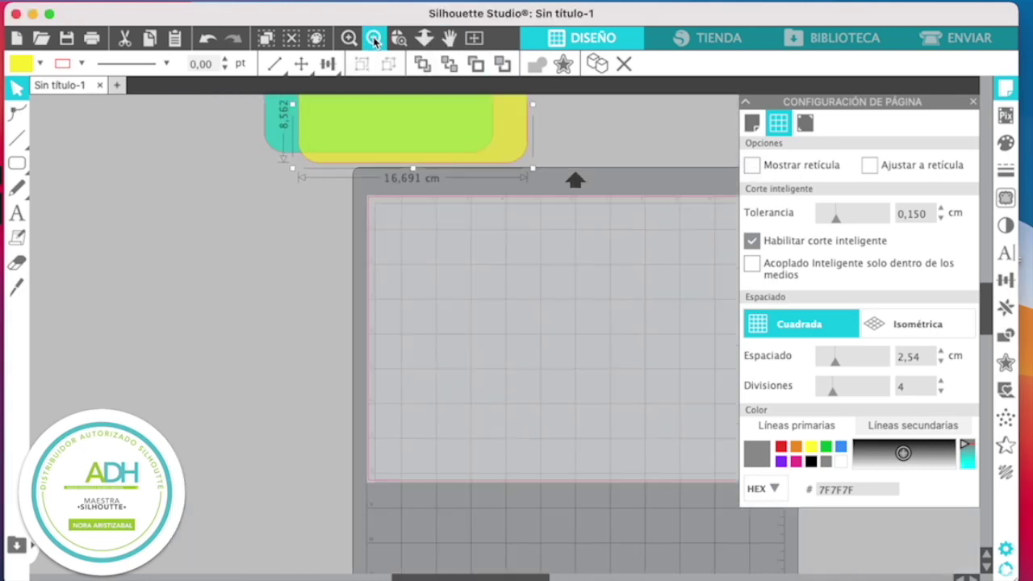
Step: Enable Ajustar a retícula and move the yellow rectangle down and right relative to the teal one
click(869, 165)
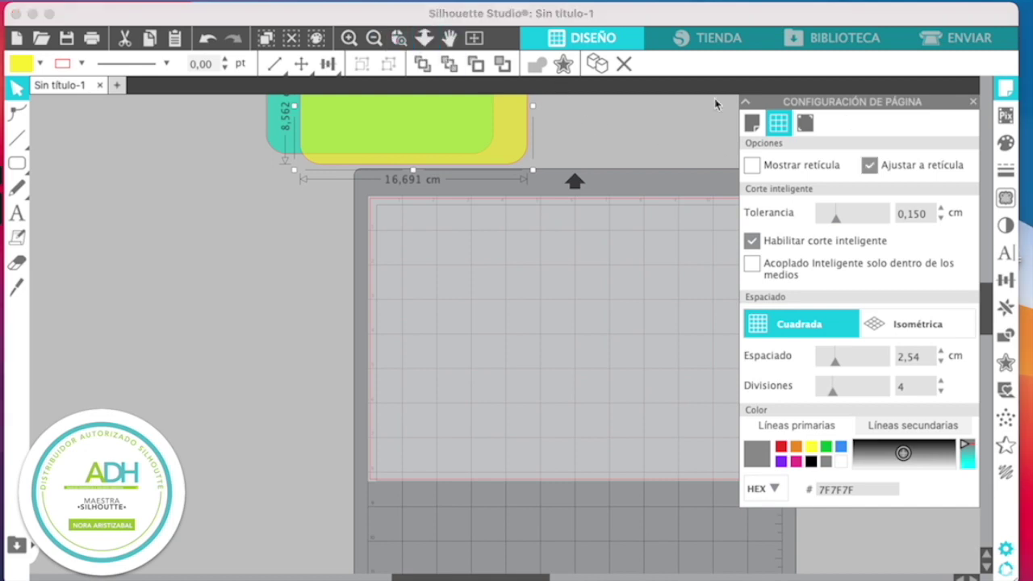
click(451, 42)
drag(468, 145, 517, 260)
click(525, 173)
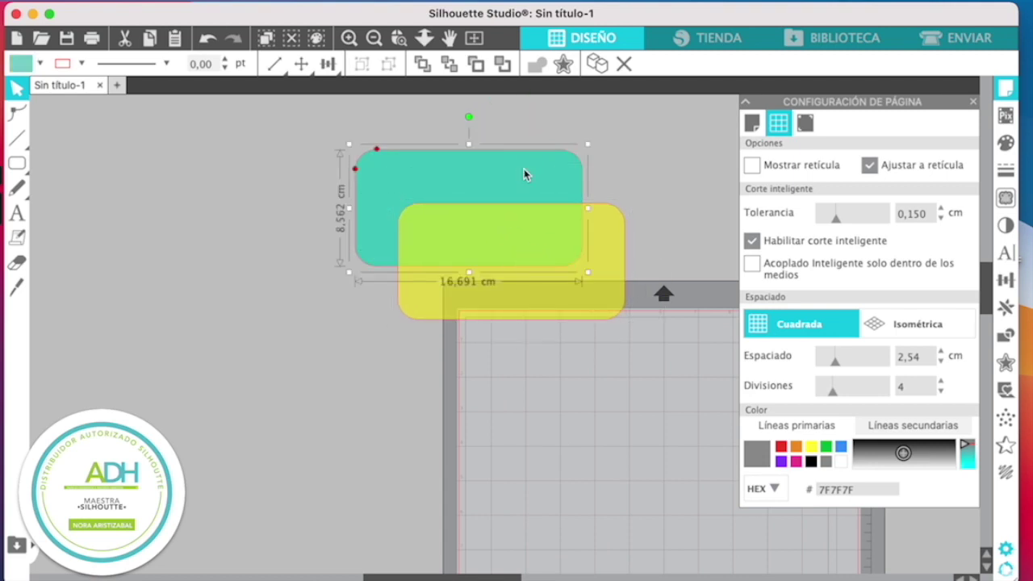
Step: Disable Ajustar a retícula and move the yellow rectangle slightly downward without grid snapping
click(870, 165)
click(522, 235)
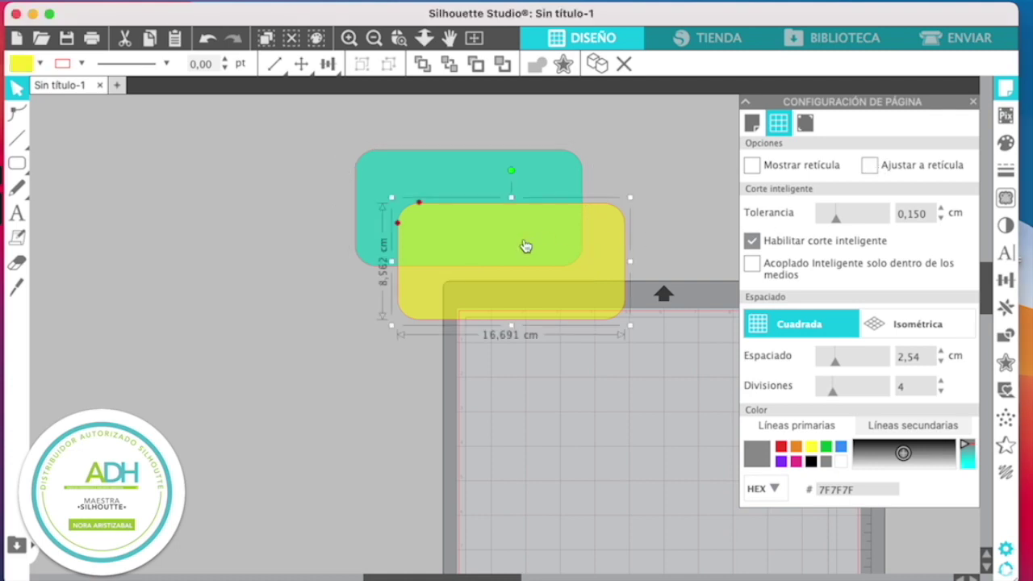
drag(525, 246, 522, 268)
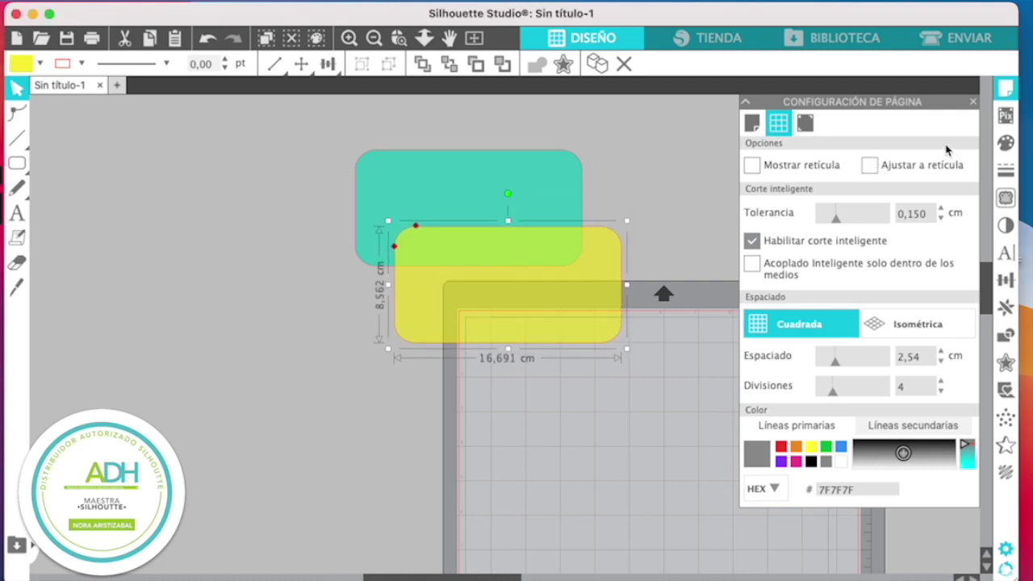
Step: Move the yellow rectangle over the teal one with Ajustar a retícula enabled, and disable it to align both exactly
click(869, 165)
drag(517, 287, 475, 216)
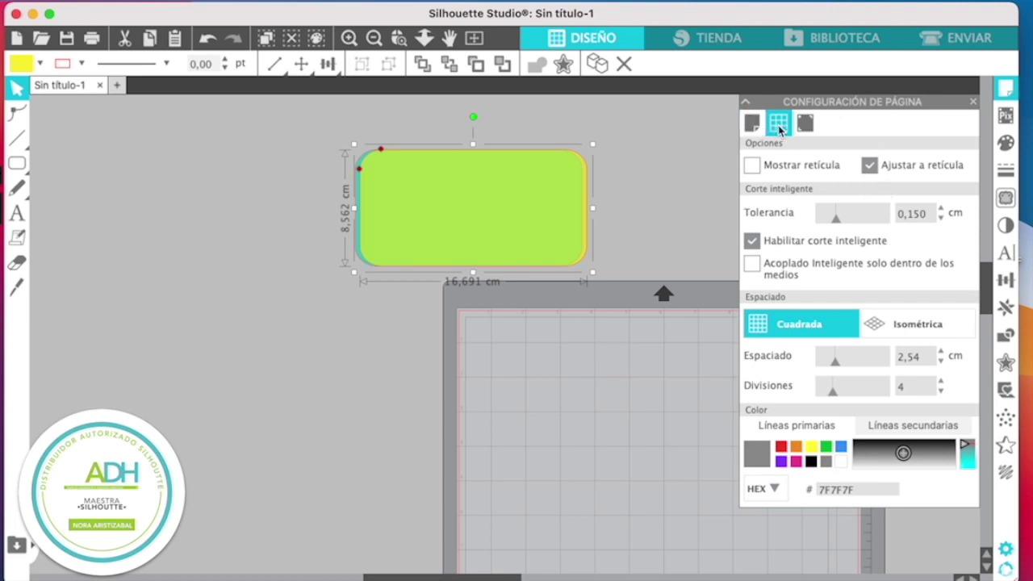
click(869, 166)
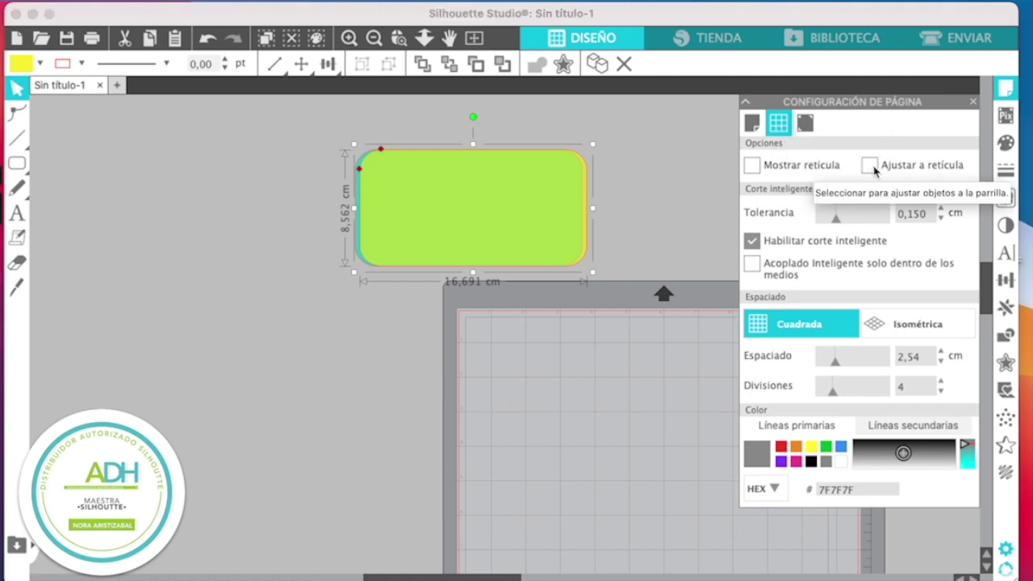
mouse_move(464, 181)
mouse_down()
mouse_move(450, 173)
mouse_move(455, 161)
mouse_move(470, 166)
mouse_move(468, 189)
mouse_move(452, 202)
mouse_move(428, 176)
mouse_move(459, 159)
mouse_move(458, 180)
mouse_up()
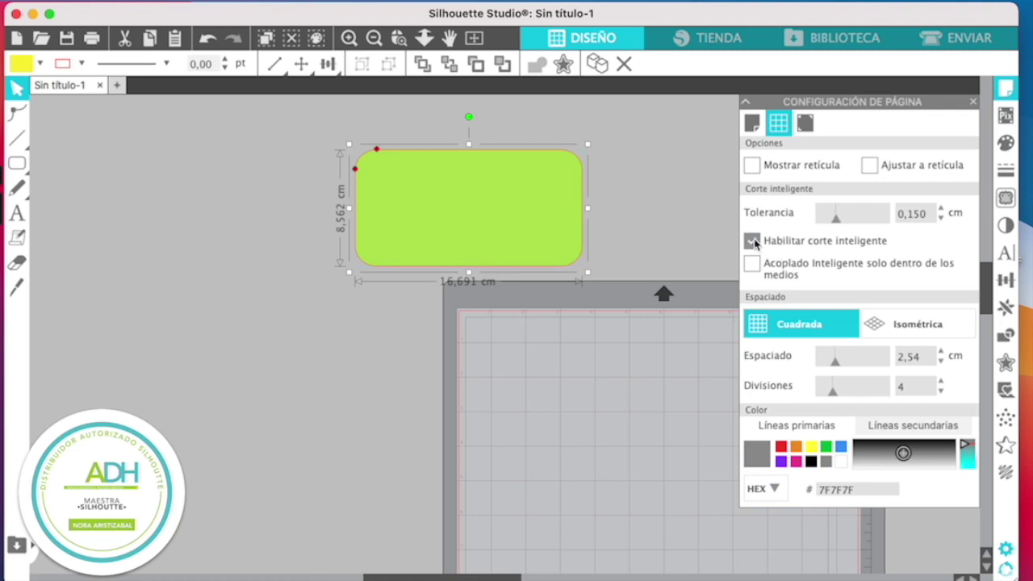
Step: Disable Habilitar corte inteligente, shift the yellow rectangle right of the teal one and stretch it to about 14.13 cm high
click(751, 241)
click(662, 212)
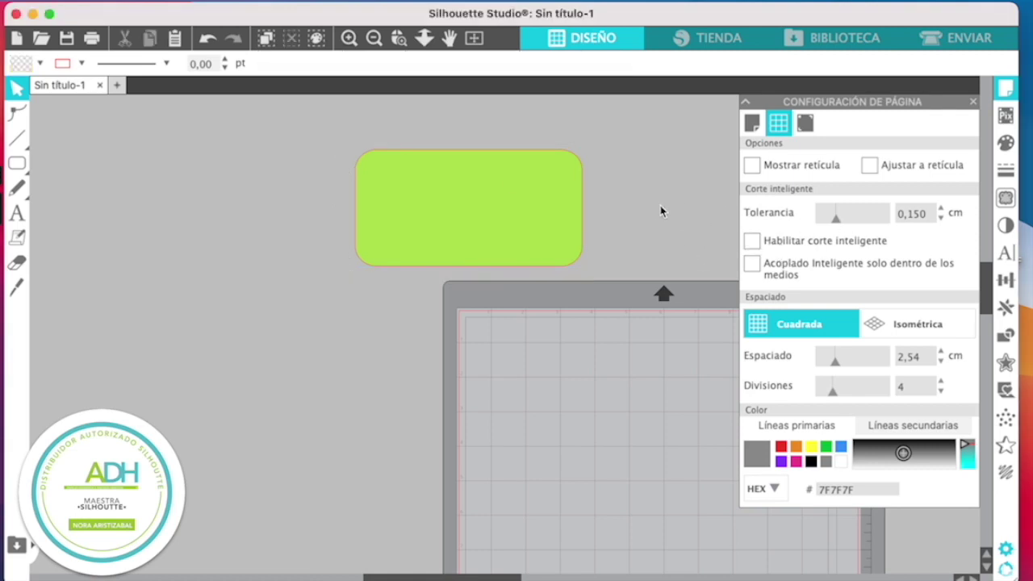
drag(449, 193, 510, 196)
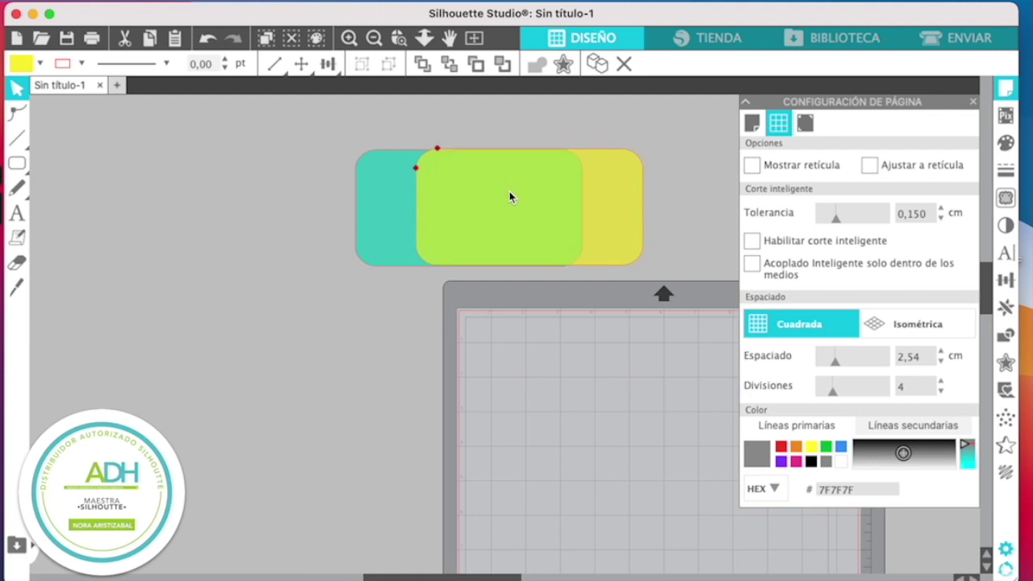
drag(509, 191, 509, 190)
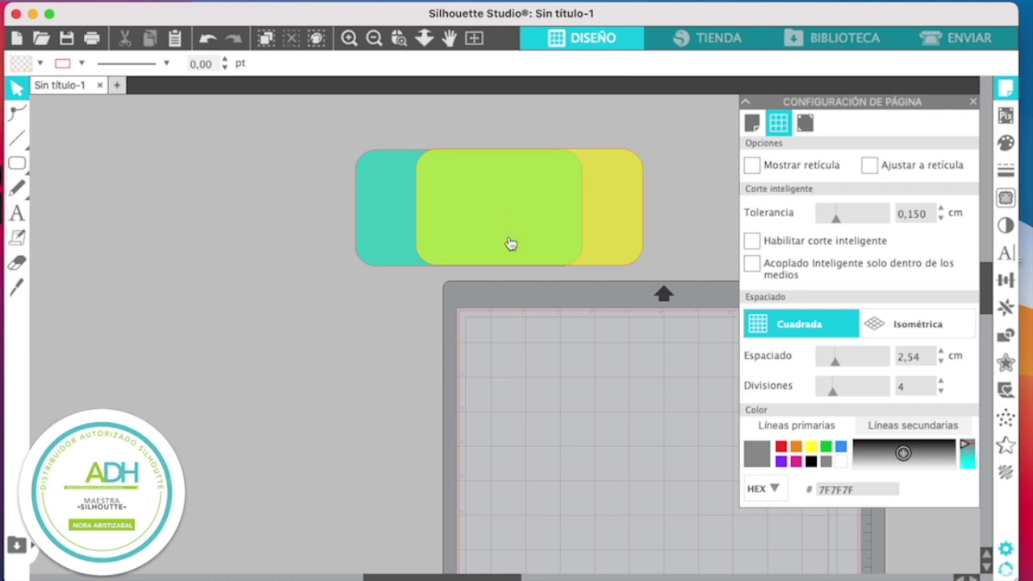
drag(528, 276, 533, 346)
drag(501, 265, 531, 263)
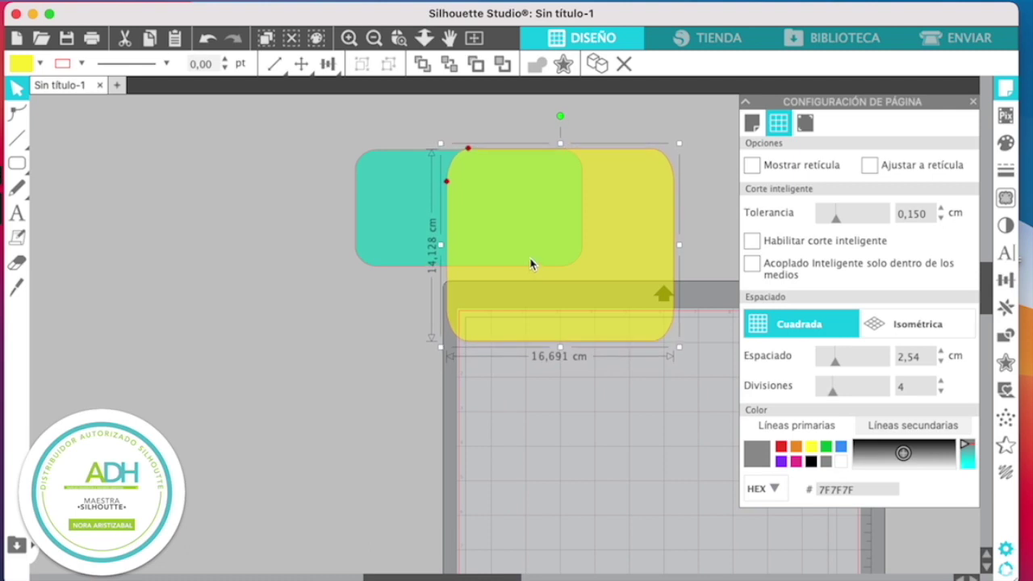
Step: Enable Habilitar corte inteligente again and snap the yellow rectangle to the teal rectangle's upper-left corner
click(753, 242)
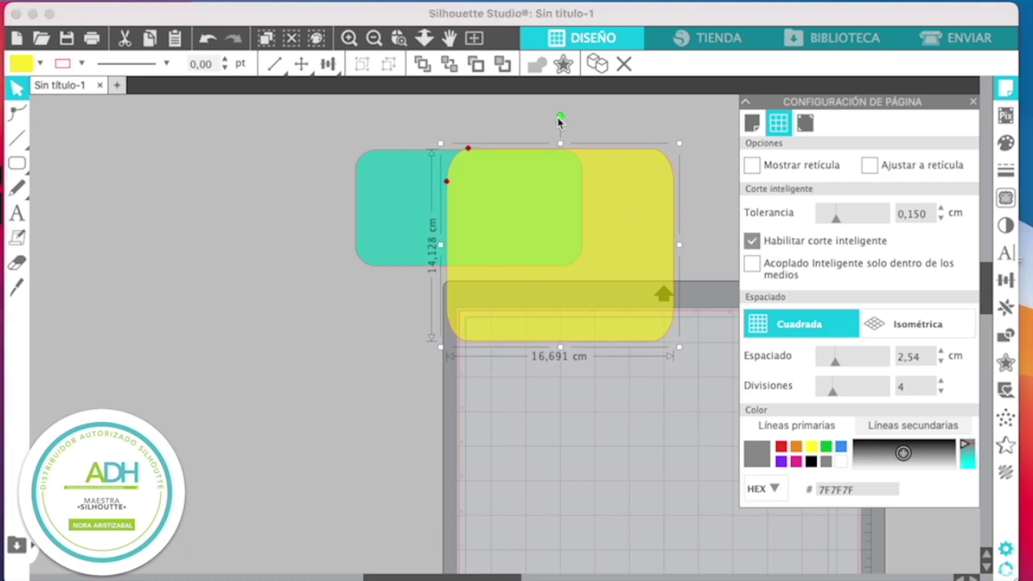
mouse_move(528, 212)
mouse_down()
mouse_move(528, 233)
mouse_move(518, 207)
mouse_move(508, 209)
mouse_up()
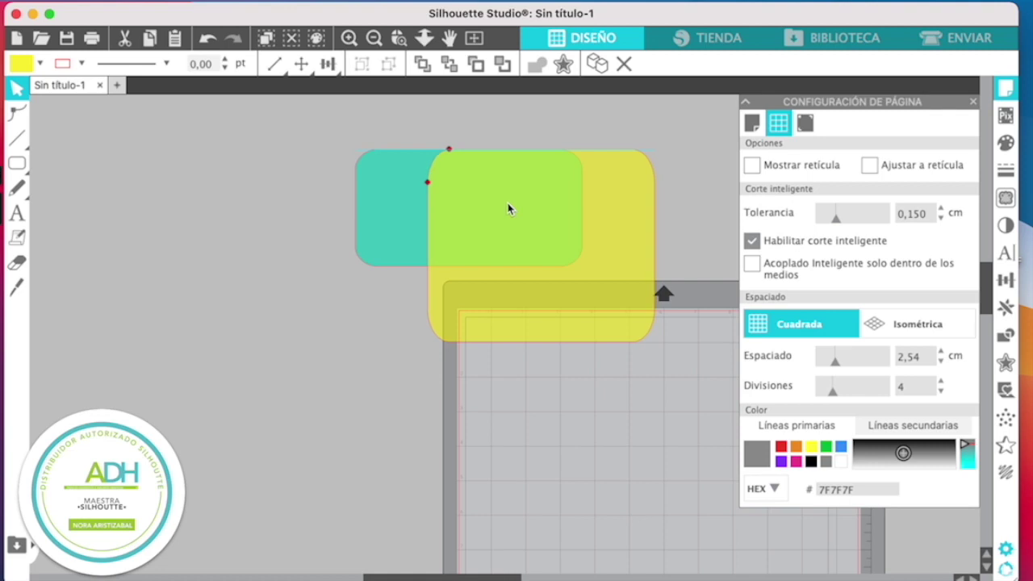
click(399, 38)
drag(329, 108, 664, 230)
mouse_move(464, 388)
mouse_down()
mouse_move(460, 325)
mouse_move(464, 385)
mouse_up()
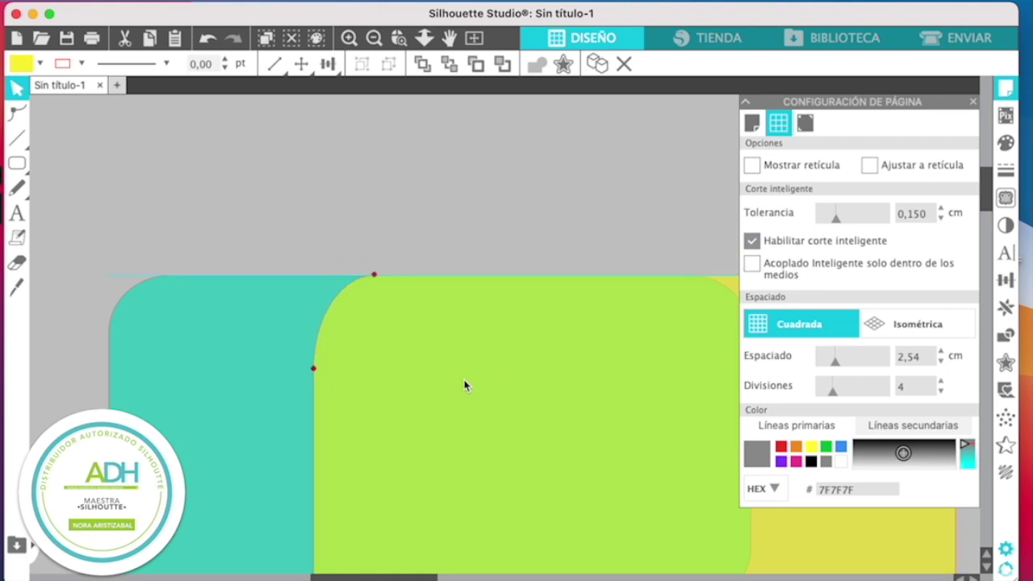
drag(464, 385, 256, 388)
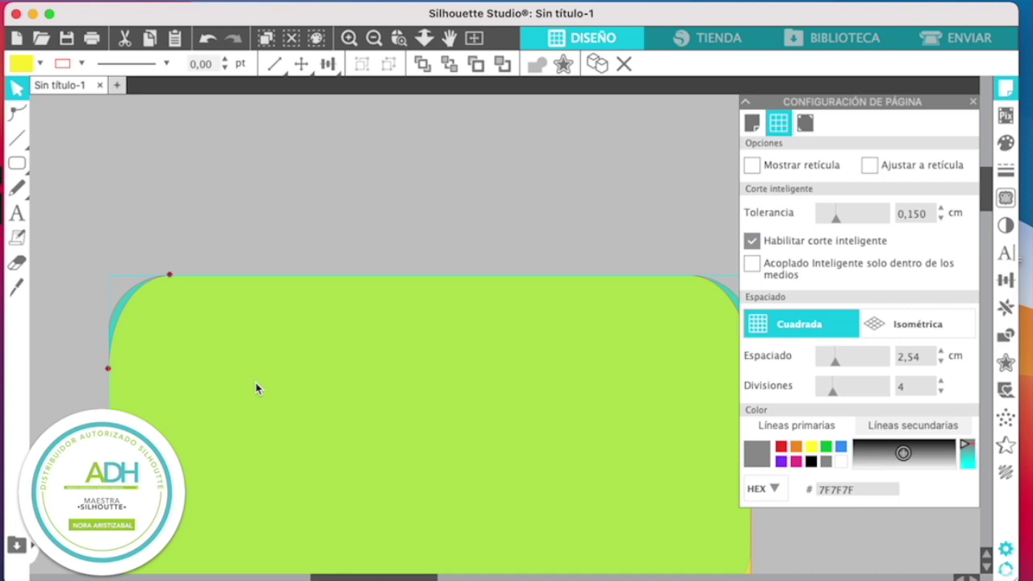
click(208, 367)
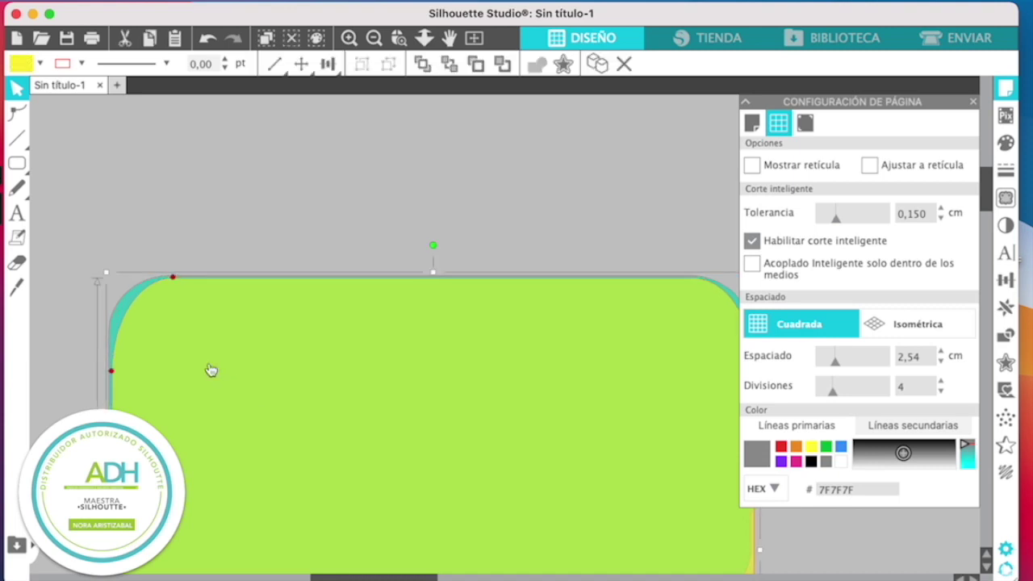
mouse_move(210, 369)
mouse_down()
mouse_move(215, 350)
mouse_move(212, 363)
mouse_move(233, 362)
mouse_move(213, 361)
mouse_up()
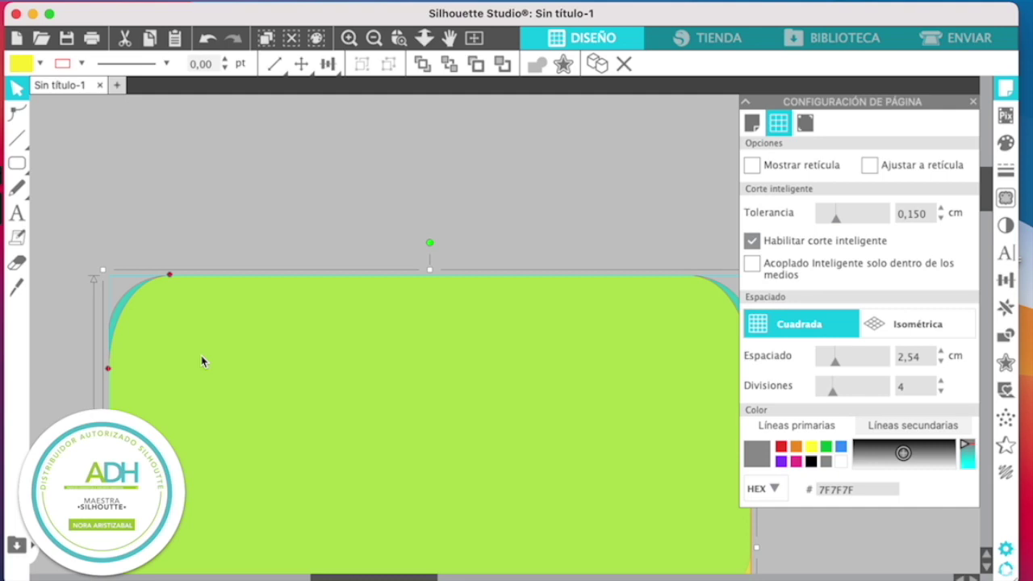
Step: Move the yellow rectangle up and right, away from the teal rectangle's corner, and clear the selection
drag(207, 365, 296, 324)
click(752, 242)
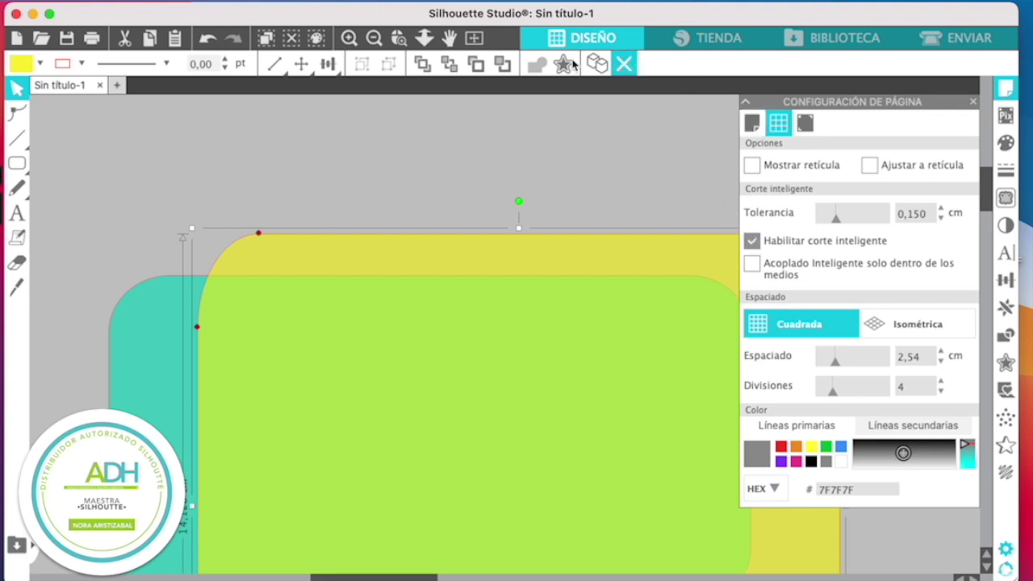
click(373, 39)
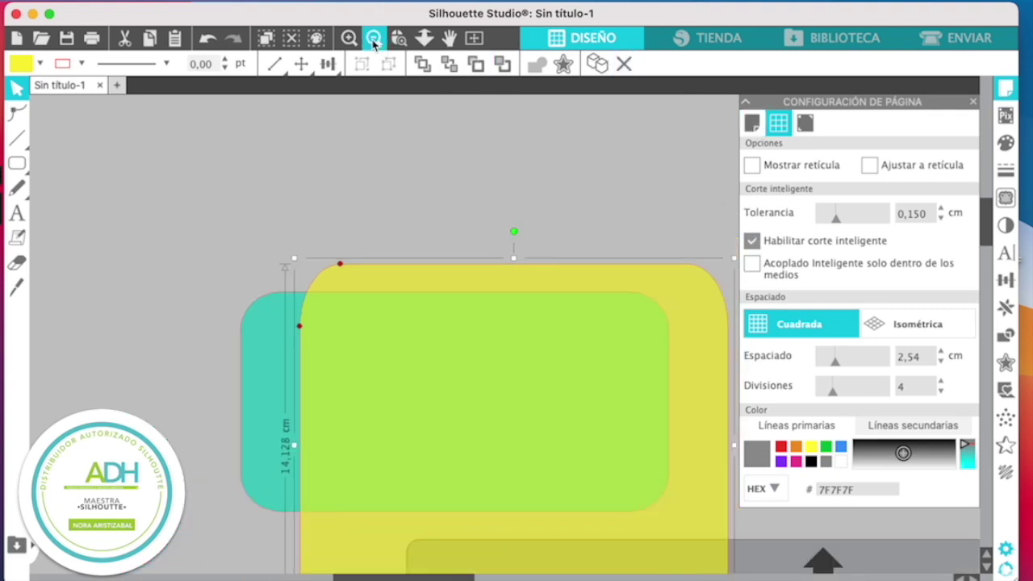
click(373, 38)
click(374, 39)
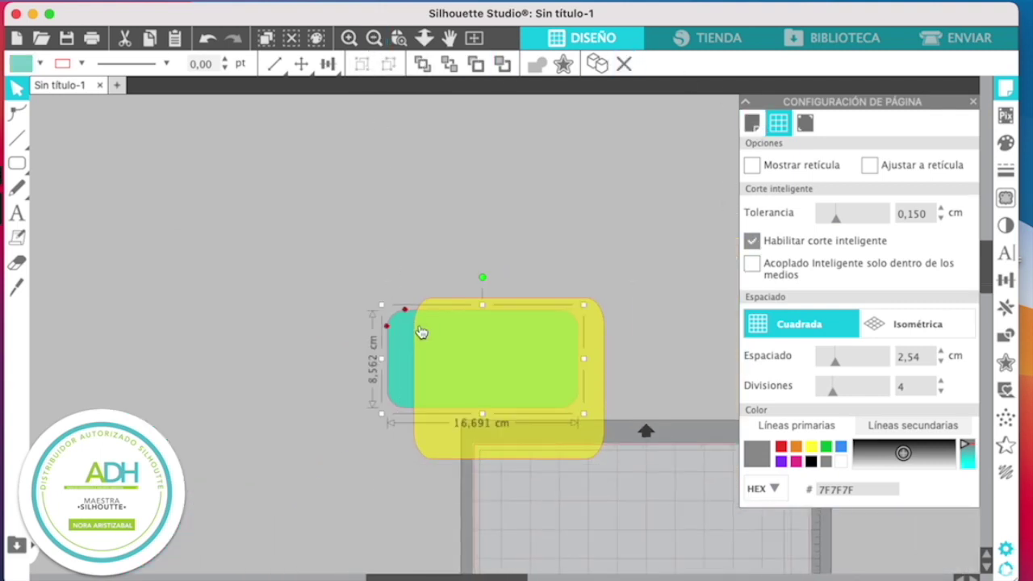
click(434, 253)
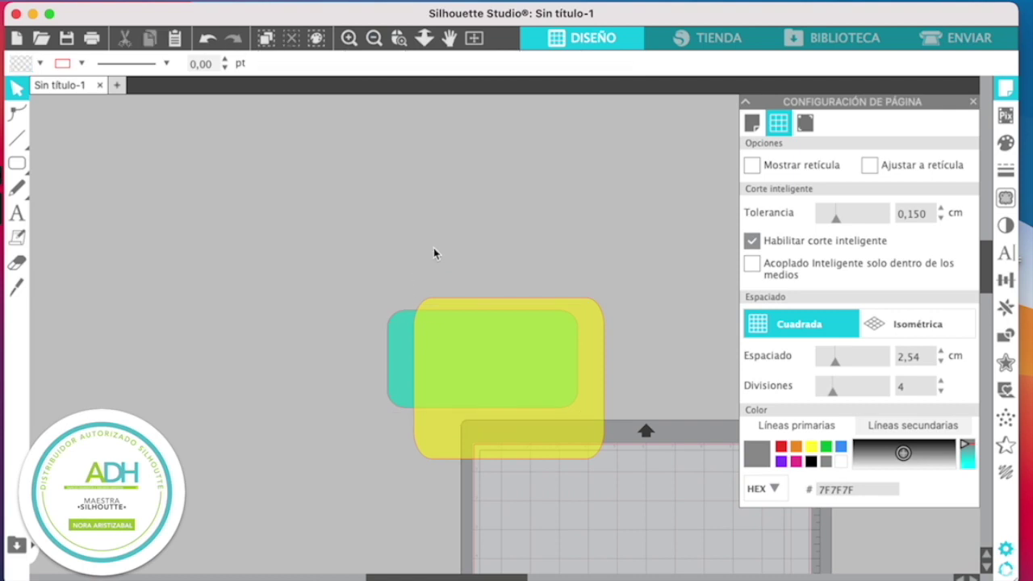
Step: Reduce the yellow rectangle's height to about 10.04 cm from its upper edge and align its bottom edge with the teal rectangle's
click(478, 302)
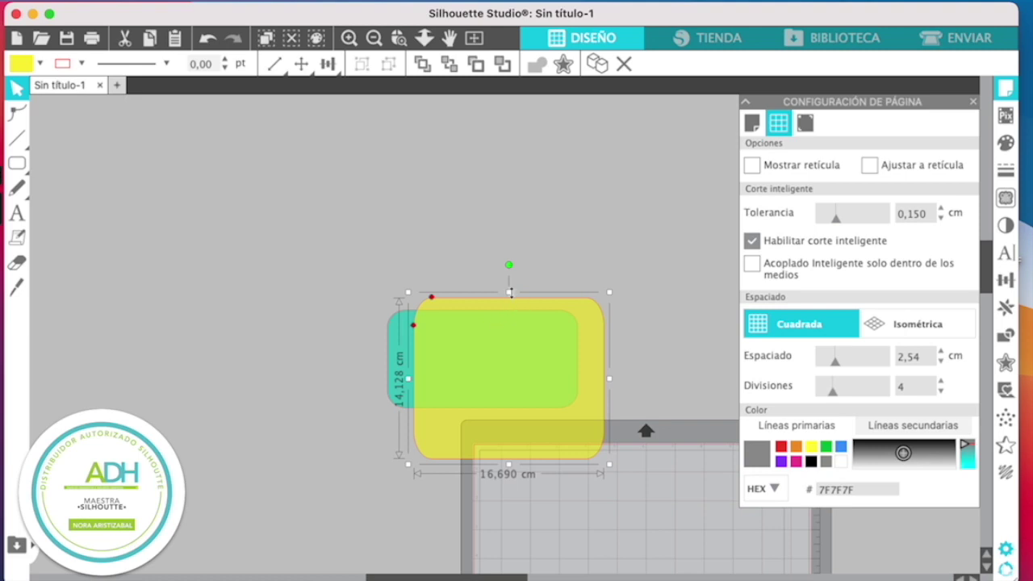
drag(512, 298, 516, 345)
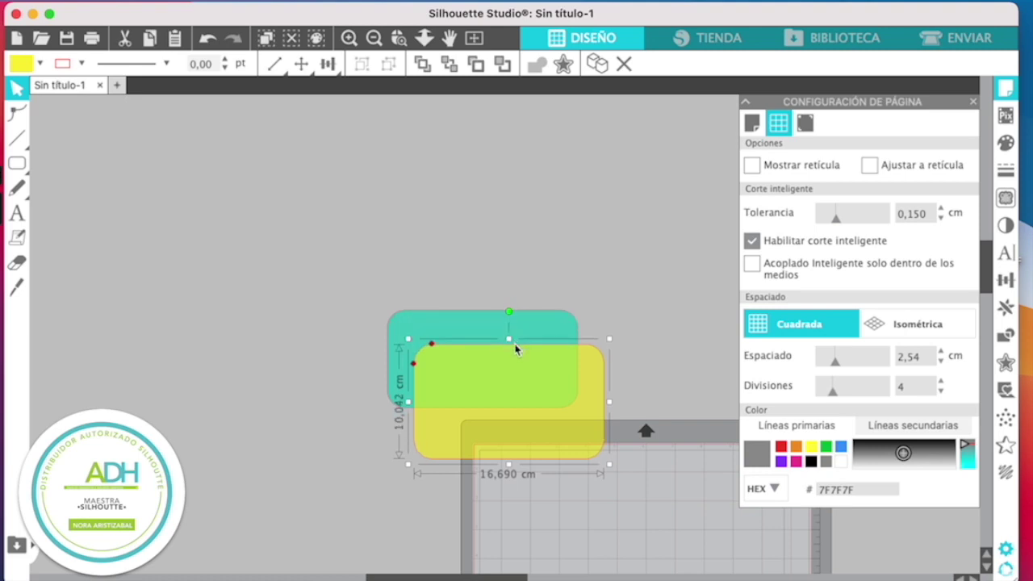
drag(489, 396, 485, 346)
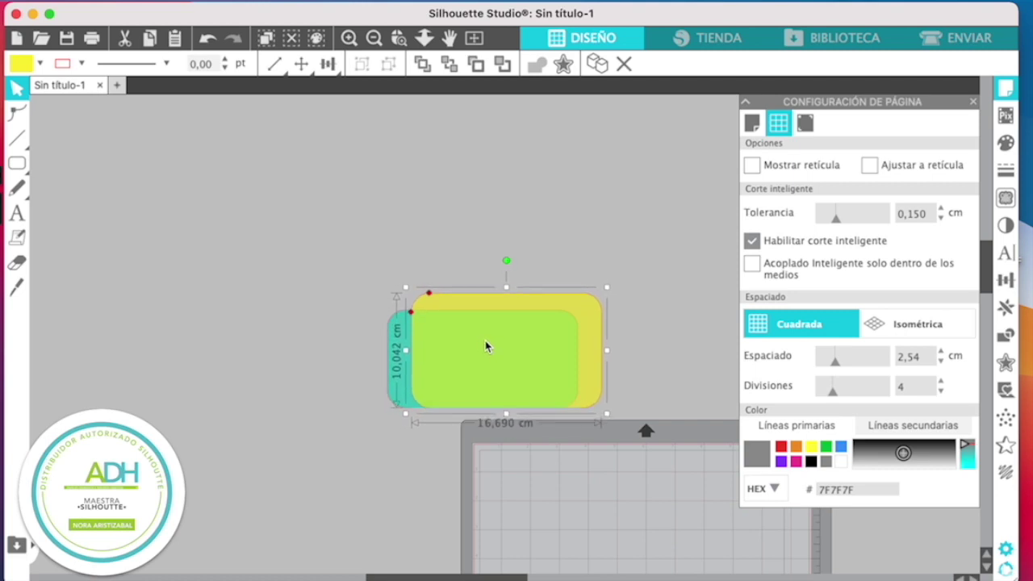
click(367, 280)
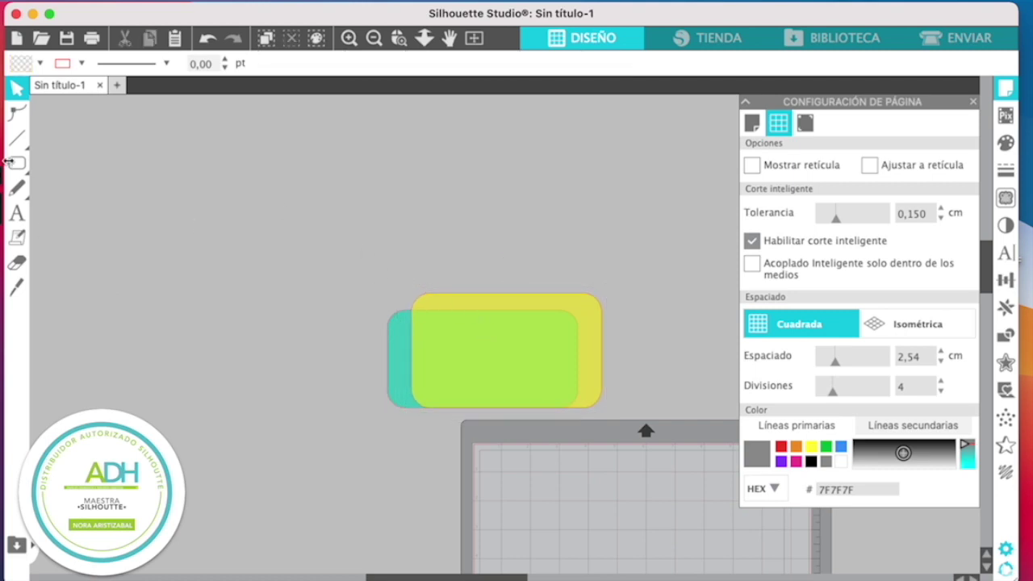
Step: Draw a small unfilled rounded rectangle above and left of the overlapping rectangles
mouse_move(17, 163)
click(66, 163)
drag(294, 167, 396, 247)
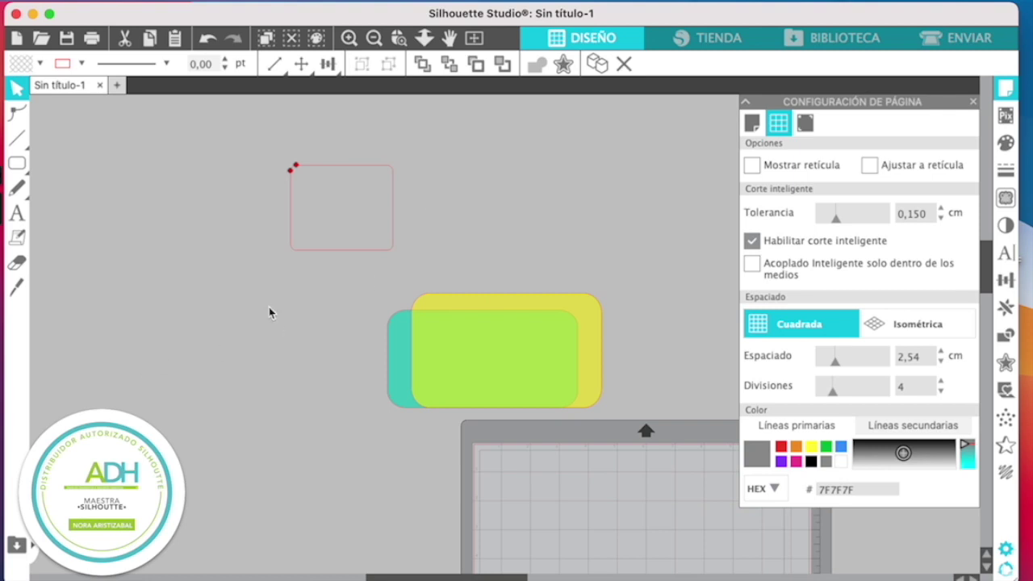
Step: Start a text object inside the small unfilled rounded rectangle
click(16, 215)
click(319, 201)
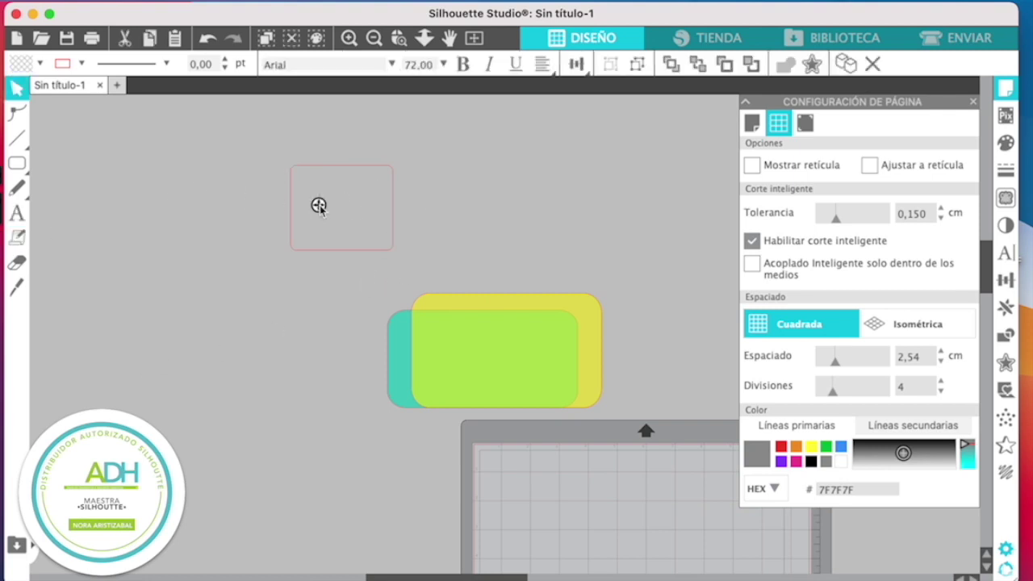